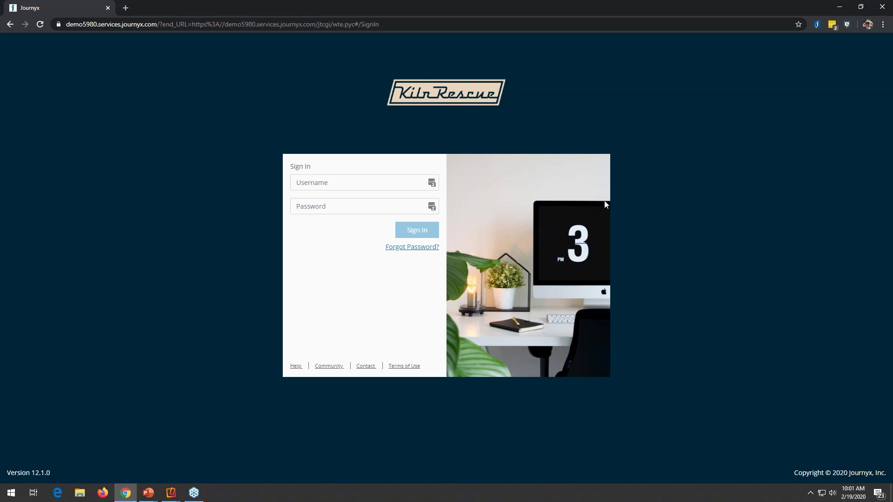
Fill in the username and password from the saved demo login and sign in
click(432, 183)
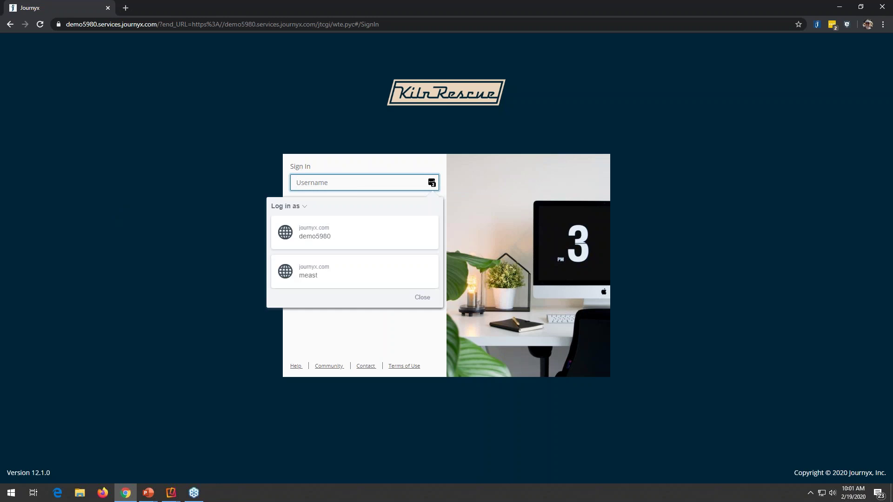
click(343, 233)
click(418, 233)
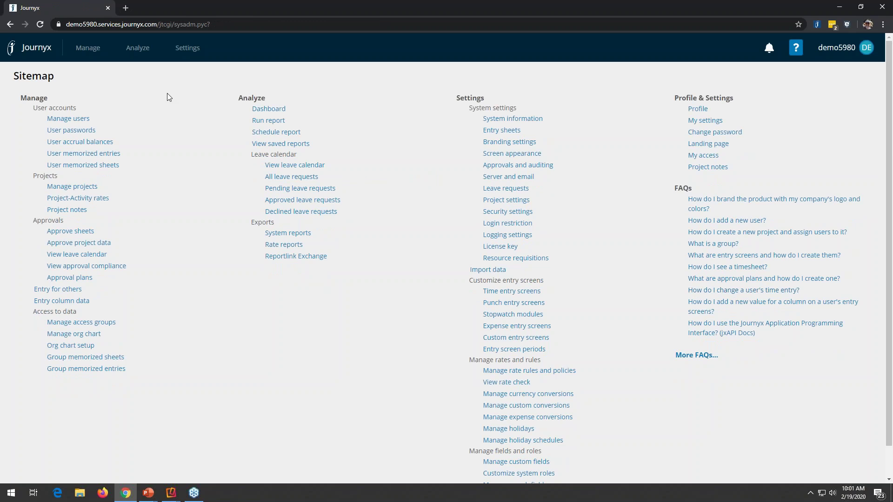
Open the management page for time approval plans
click(84, 51)
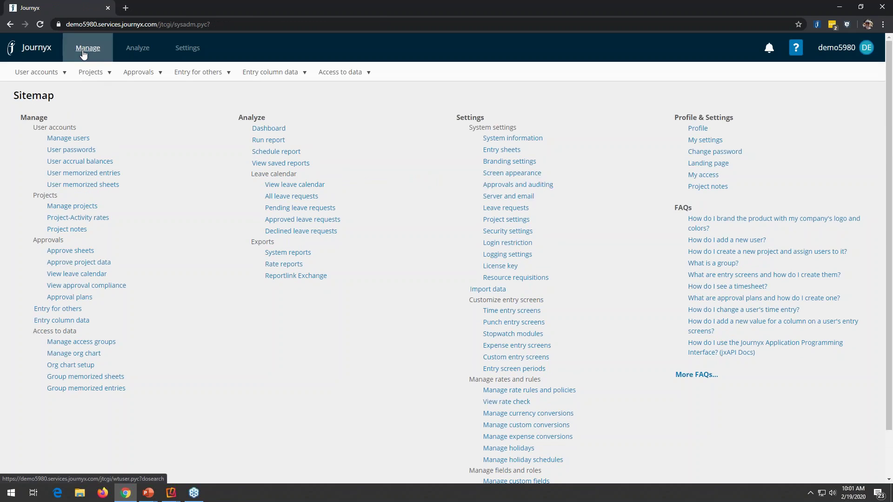
click(139, 72)
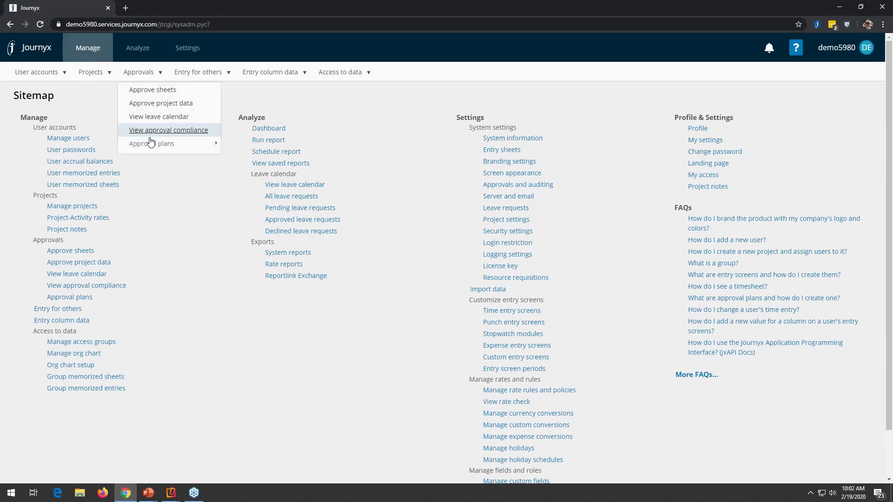
mouse_move(158, 144)
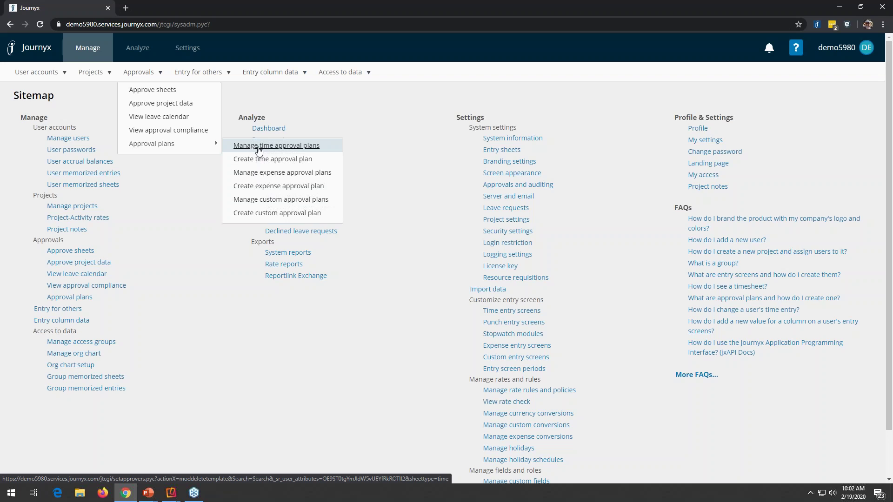
click(260, 148)
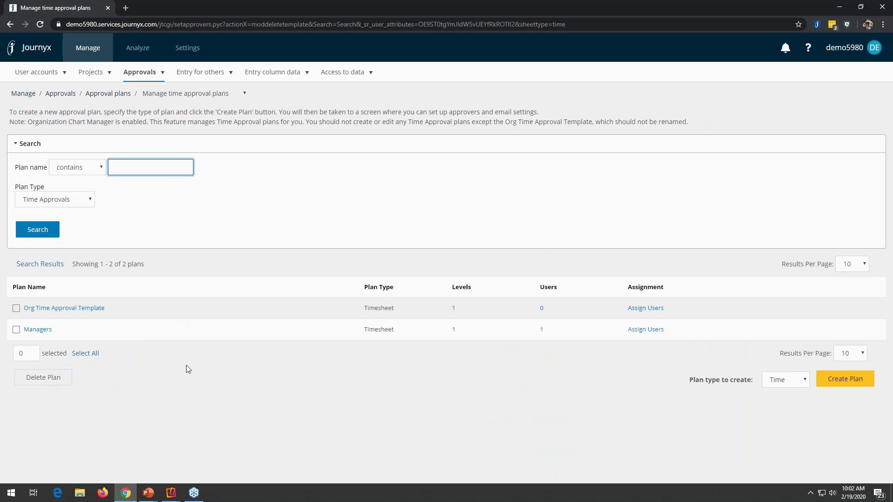
Create and save a time approval plan named Field Tech with the last listed person as its level 1 approver
click(846, 385)
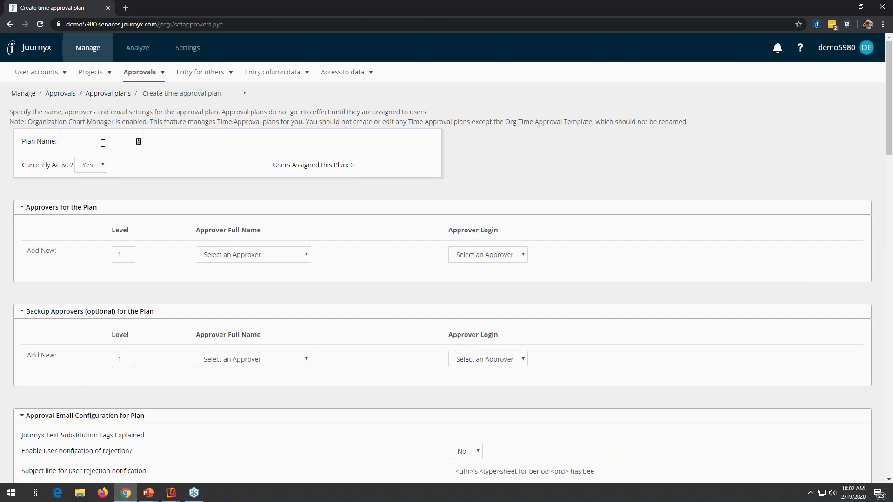
click(103, 143)
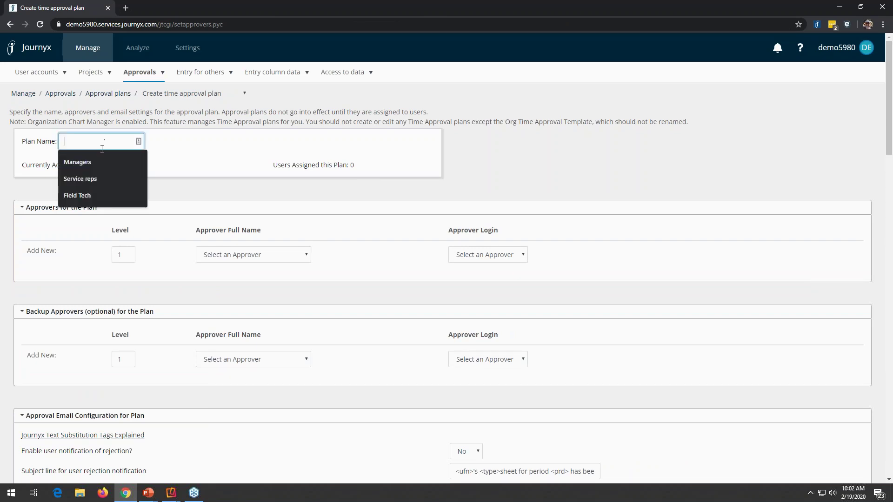
click(91, 195)
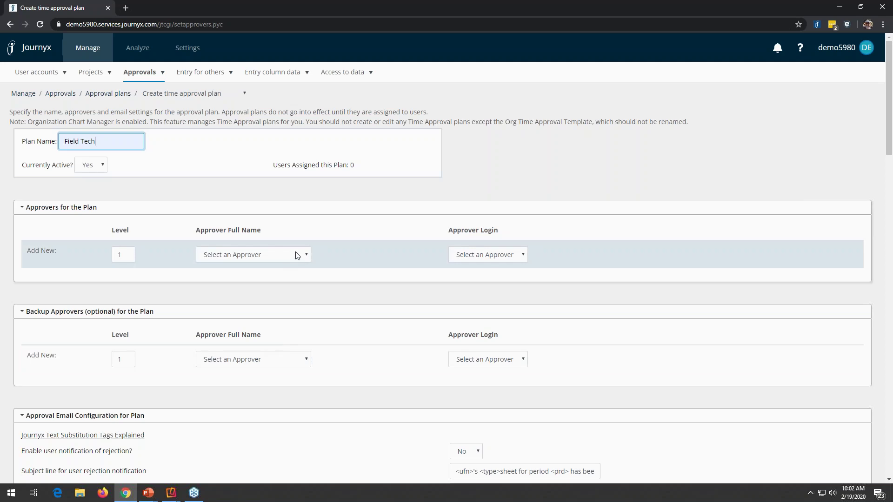
click(307, 255)
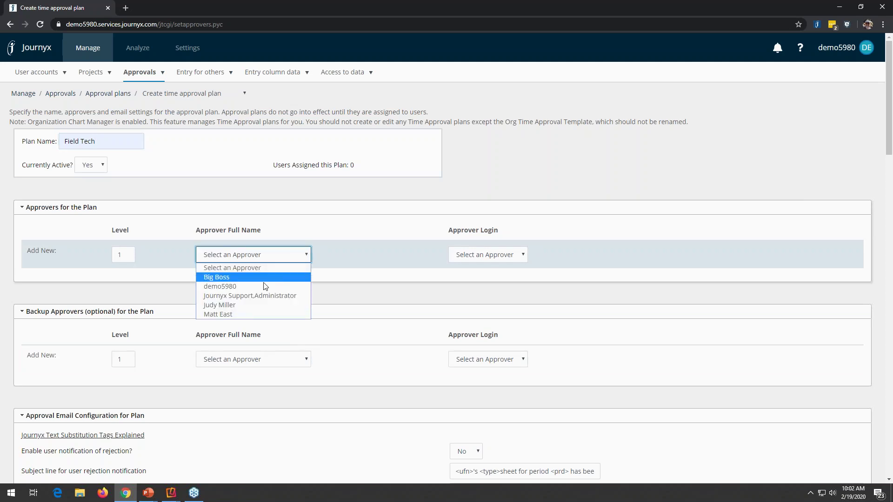
click(253, 313)
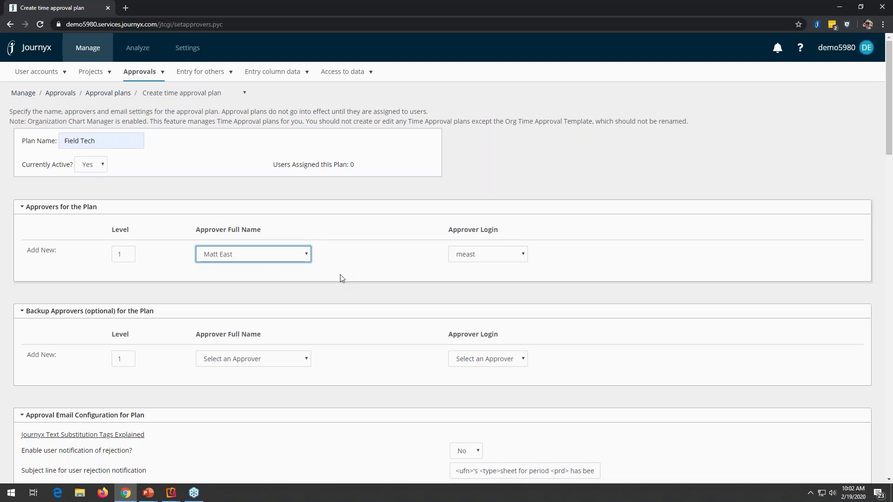
scroll(342, 278, down, 20)
scroll(342, 276, down, 5)
click(40, 441)
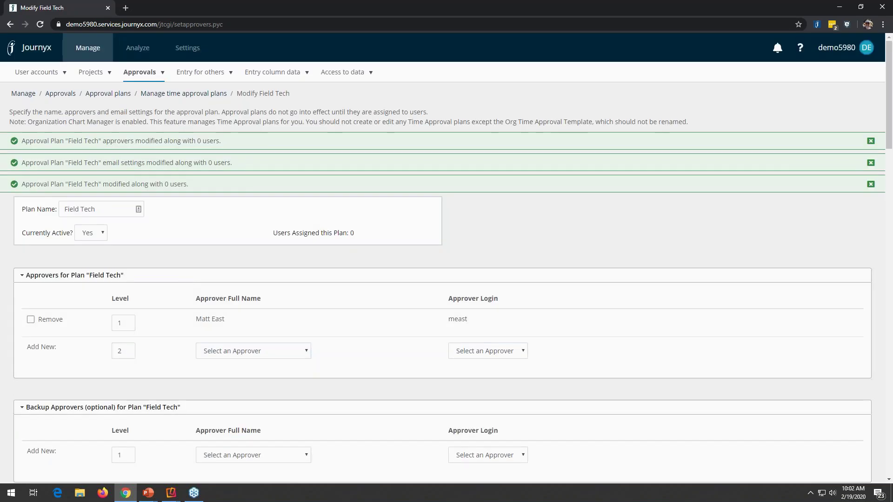
Add Big Boss as the level 2 approver of the Field Tech plan and save it
click(255, 352)
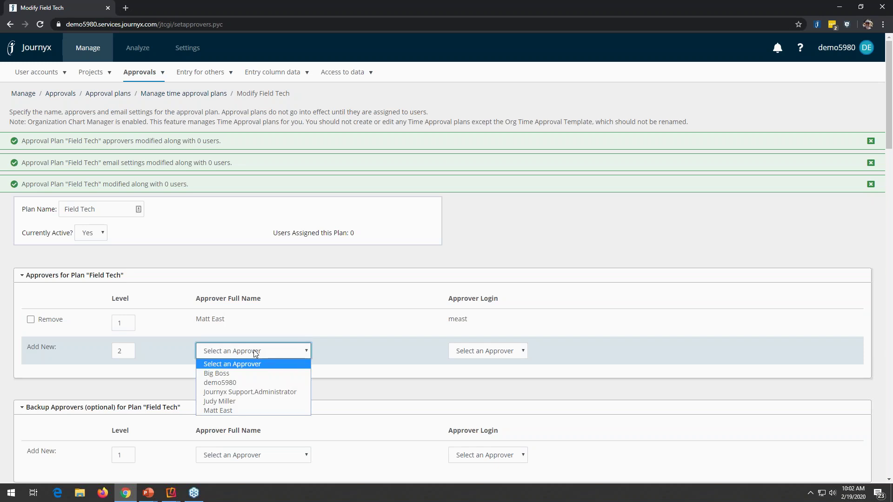
click(225, 374)
click(178, 375)
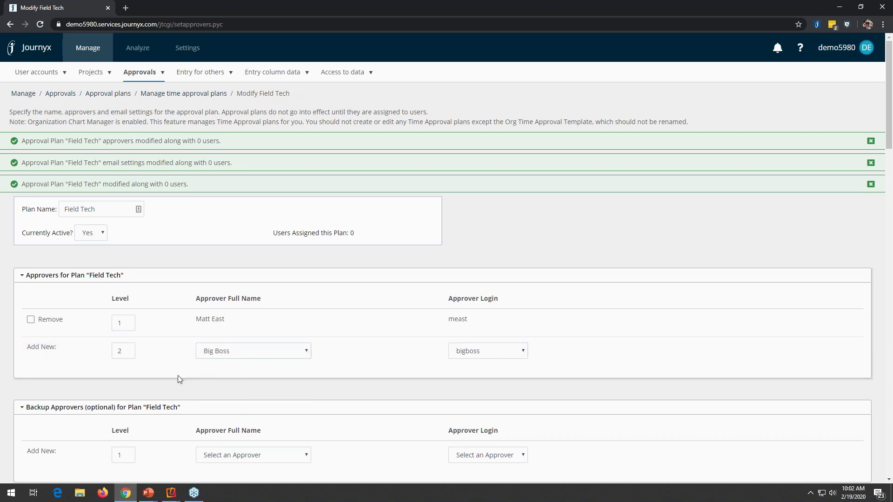
scroll(177, 376, down, 1)
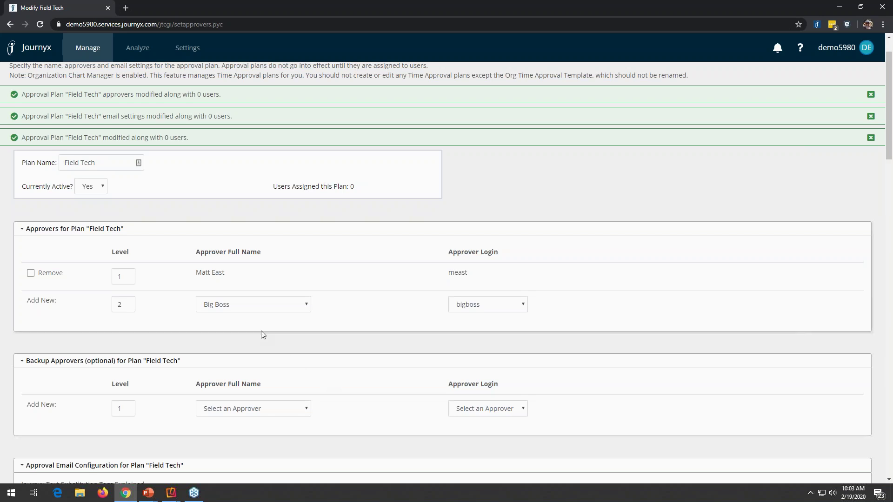
scroll(179, 391, down, 4)
scroll(176, 396, down, 20)
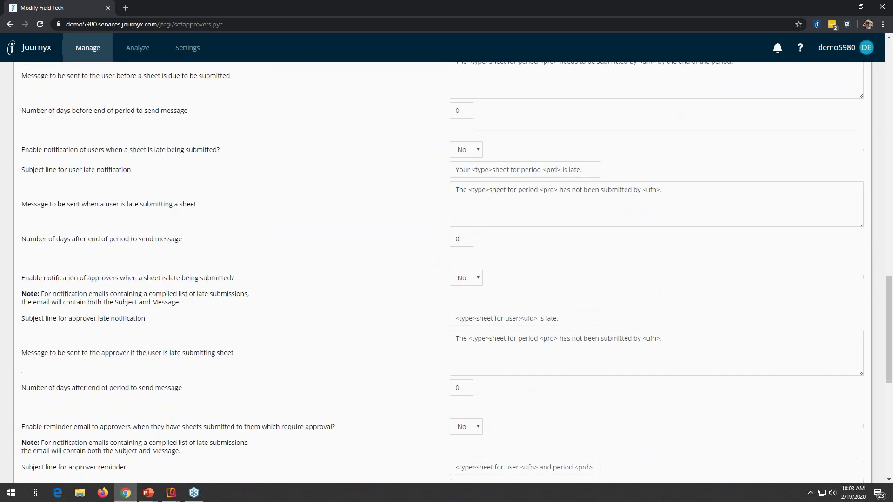
click(43, 442)
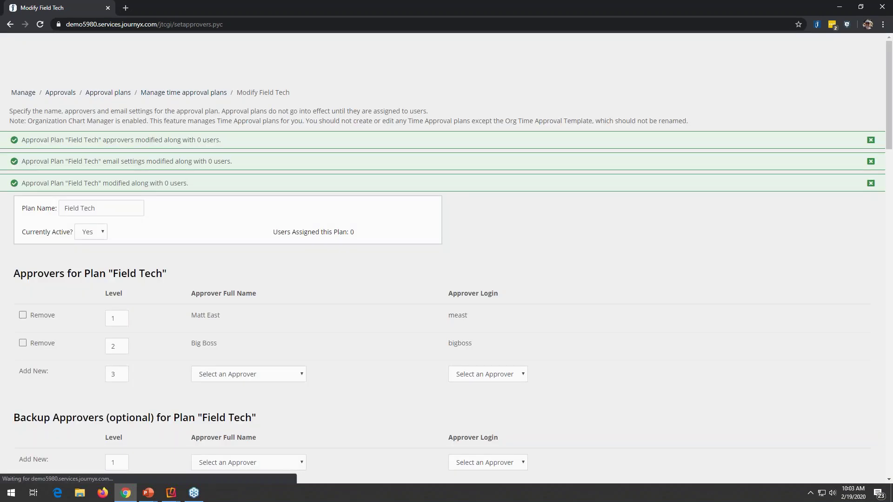
Review the Field Tech plan's approval email options, including rejection, approval, reminder and late-submission notifications and the days after period end to send them
scroll(141, 396, down, 4)
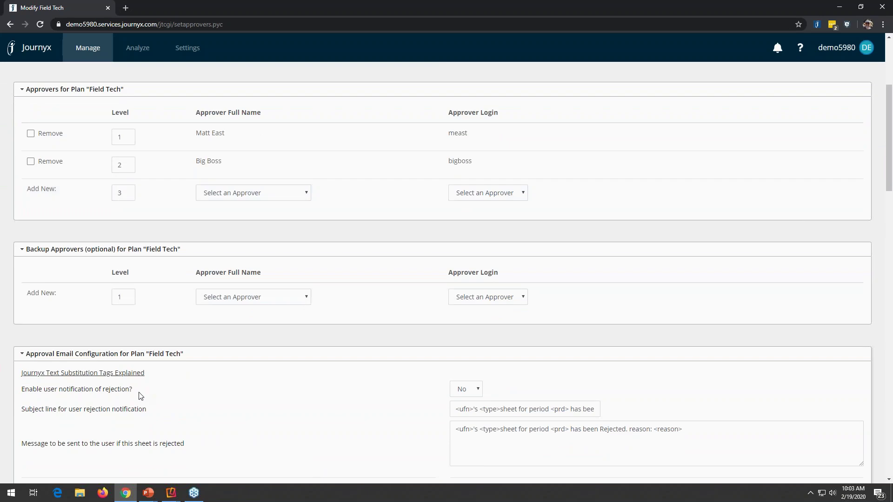
scroll(141, 396, down, 4)
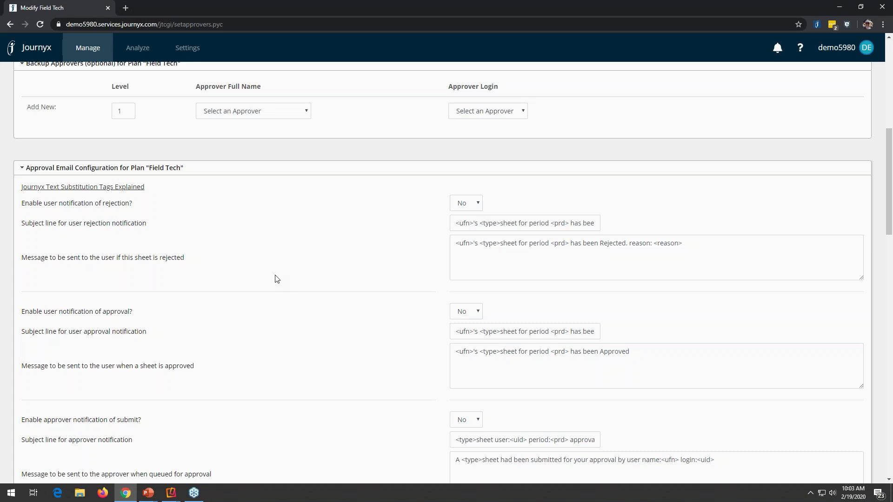
scroll(280, 265, down, 2)
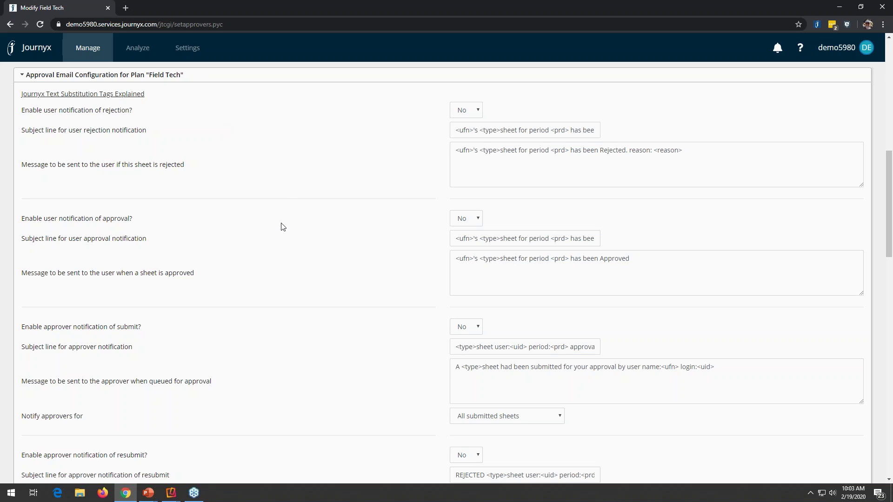
scroll(283, 227, down, 1)
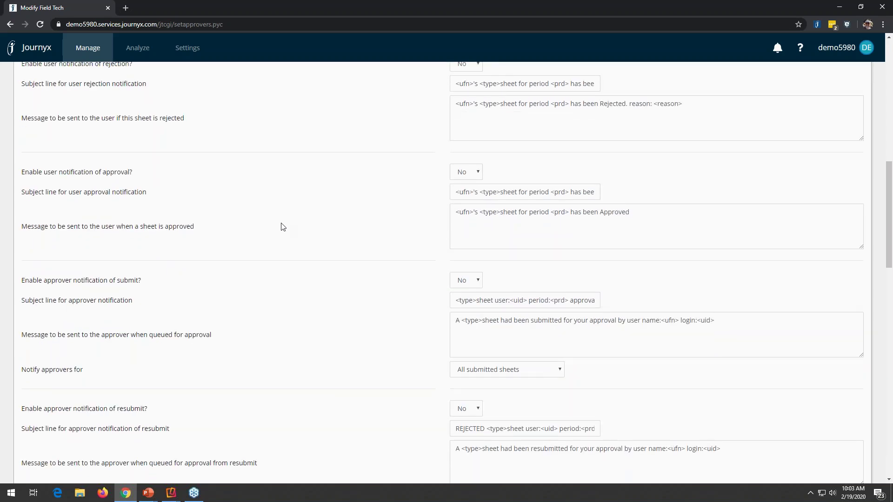
scroll(281, 225, down, 1)
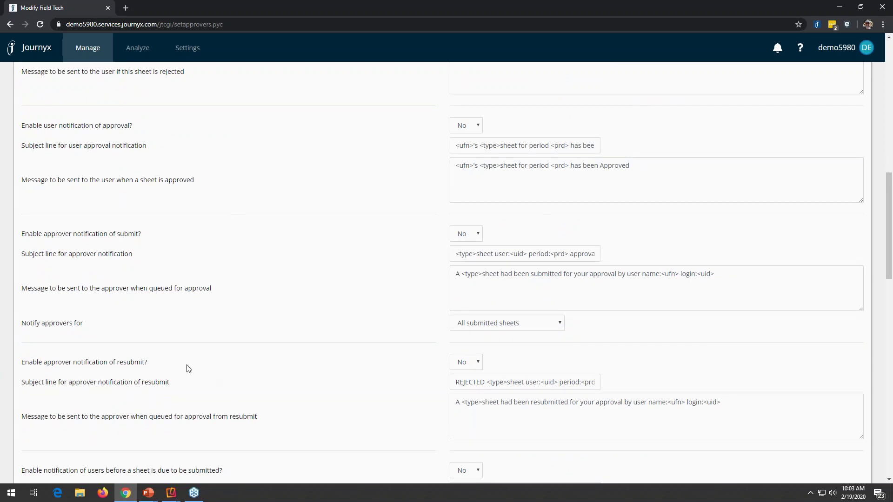
scroll(221, 372, down, 10)
scroll(274, 380, down, 4)
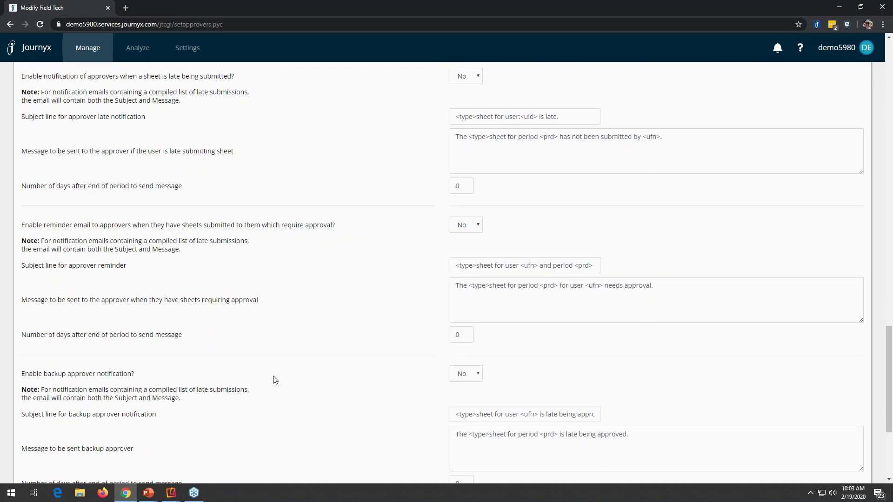
scroll(274, 380, down, 3)
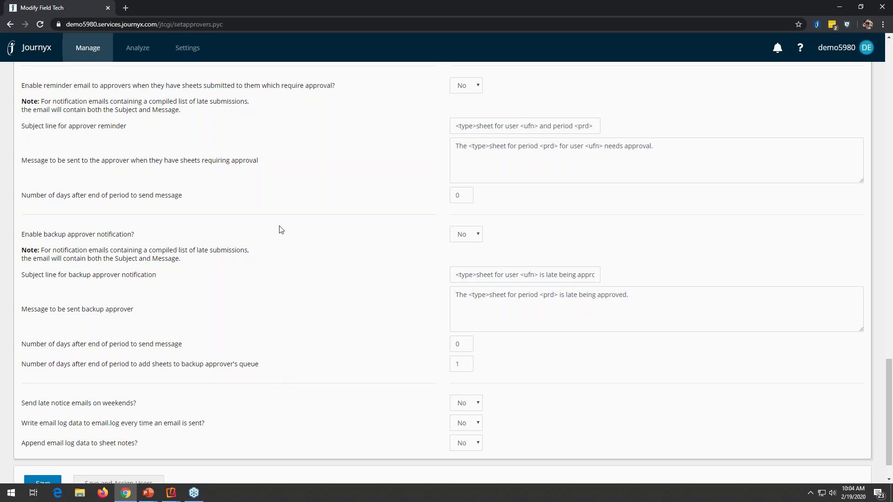
scroll(336, 293, up, 1)
scroll(334, 262, up, 5)
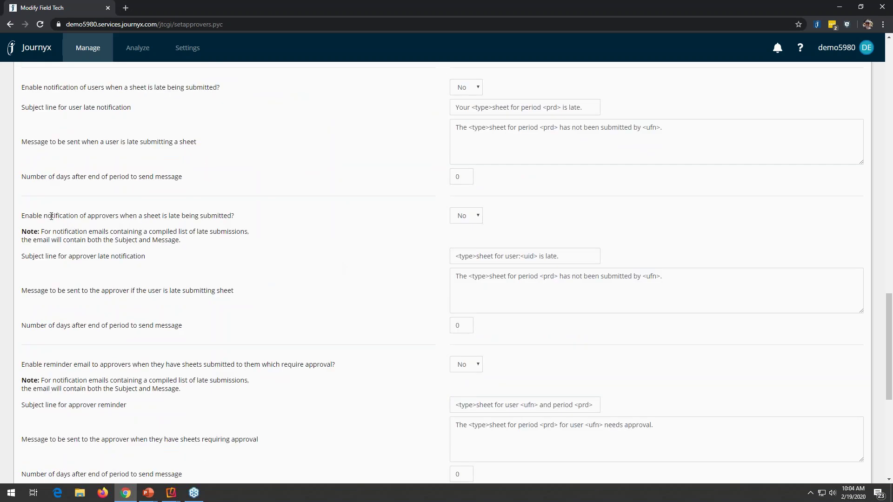
scroll(53, 214, up, 2)
drag(40, 181, 201, 189)
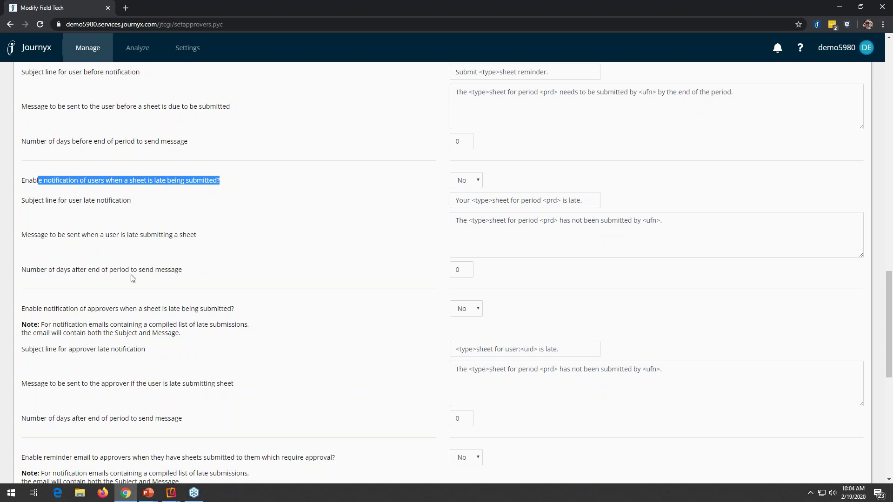
drag(45, 270, 155, 280)
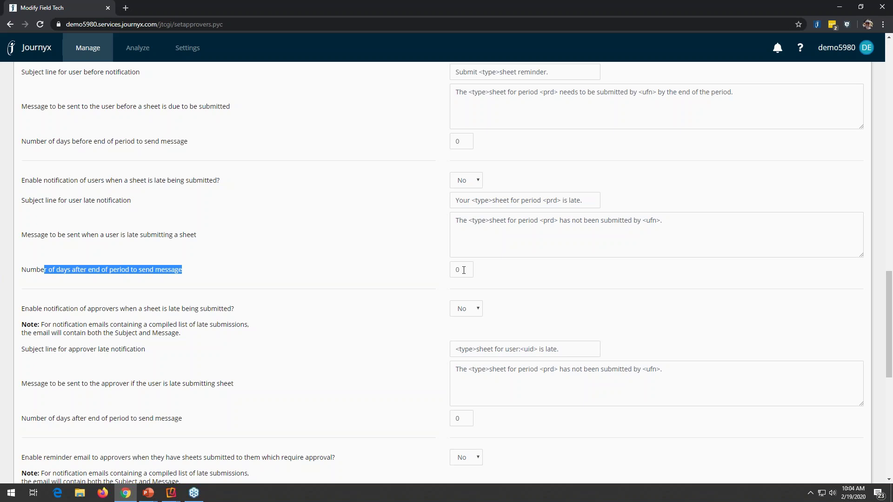
Save the Field Tech approval plan with its email notification settings as they are
scroll(310, 285, down, 2)
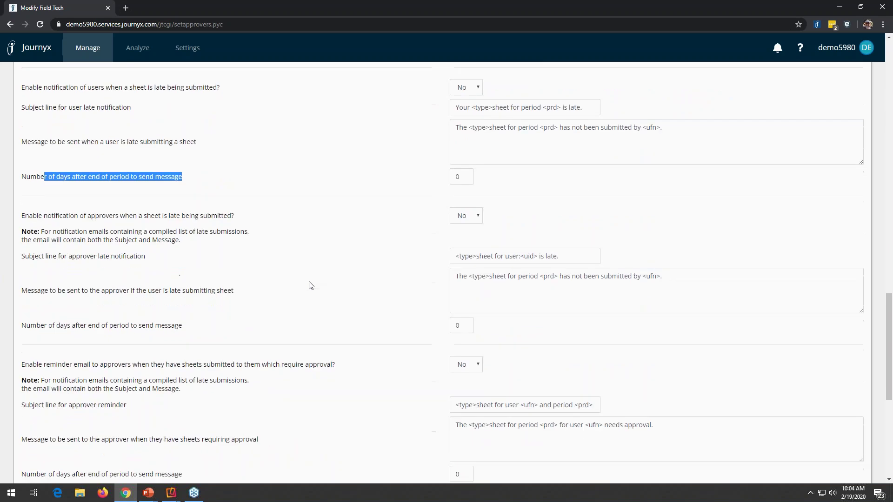
scroll(311, 285, down, 6)
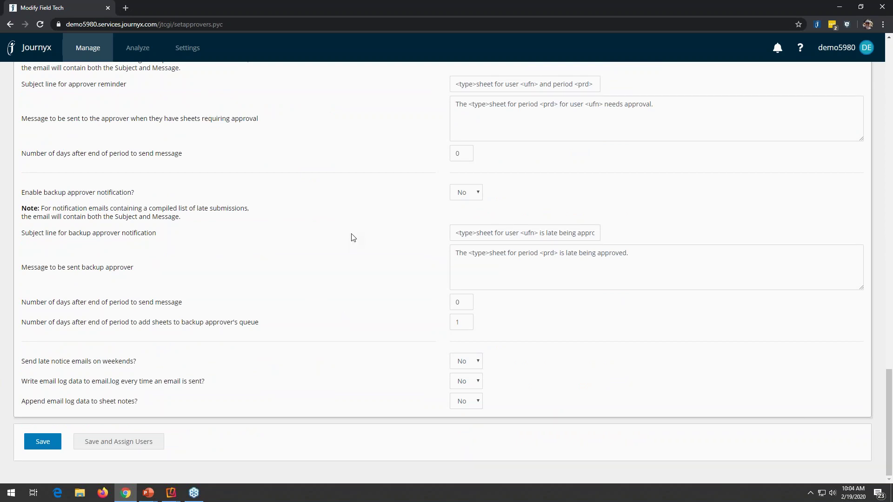
click(42, 442)
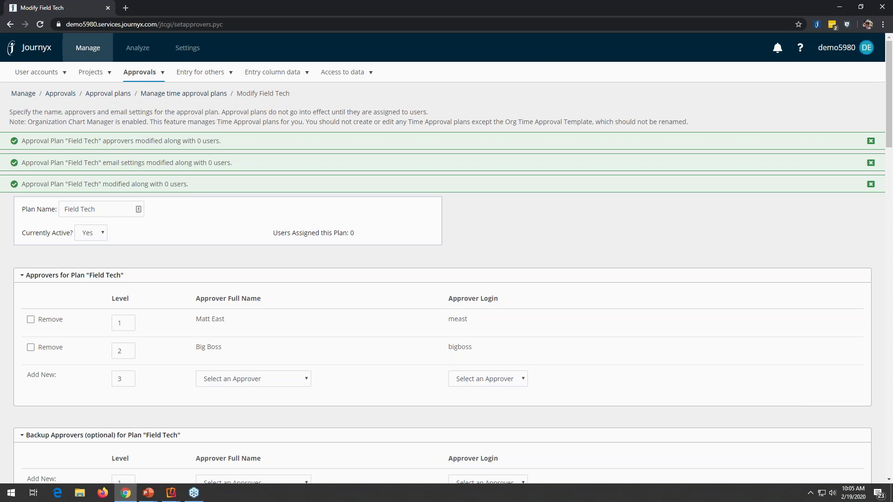
Go to the project management list and start creating a new project
click(93, 71)
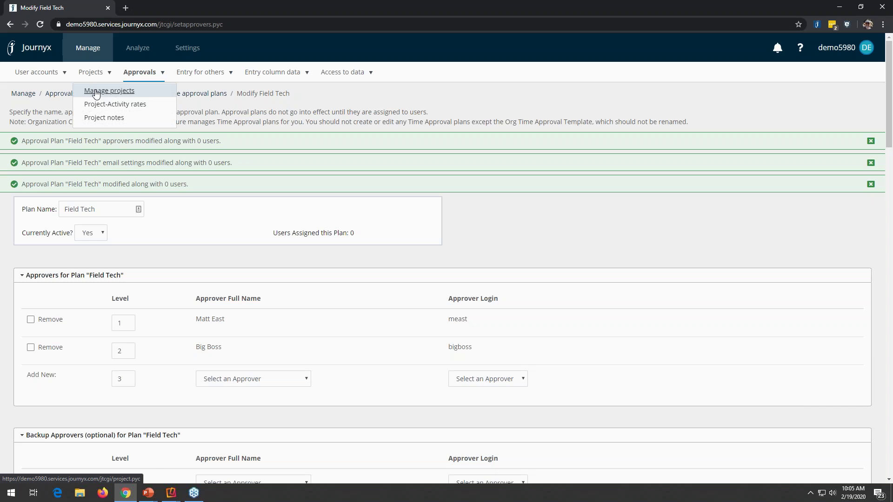
click(96, 92)
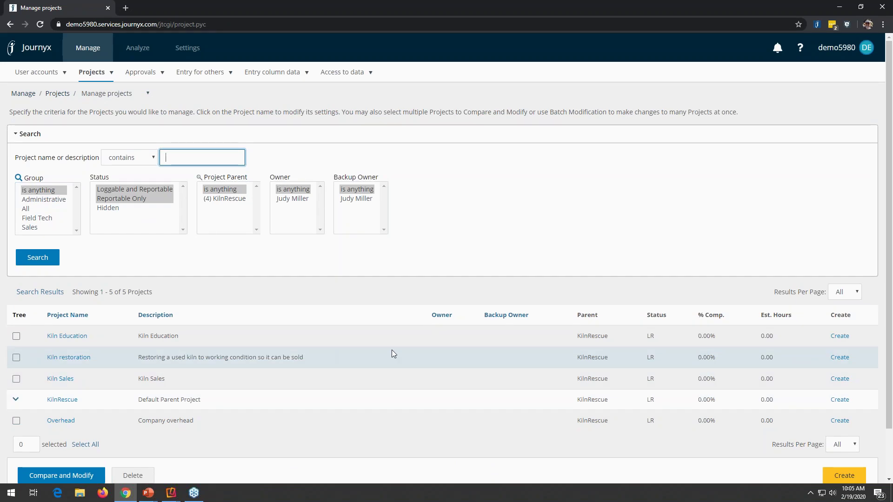
scroll(392, 349, down, 2)
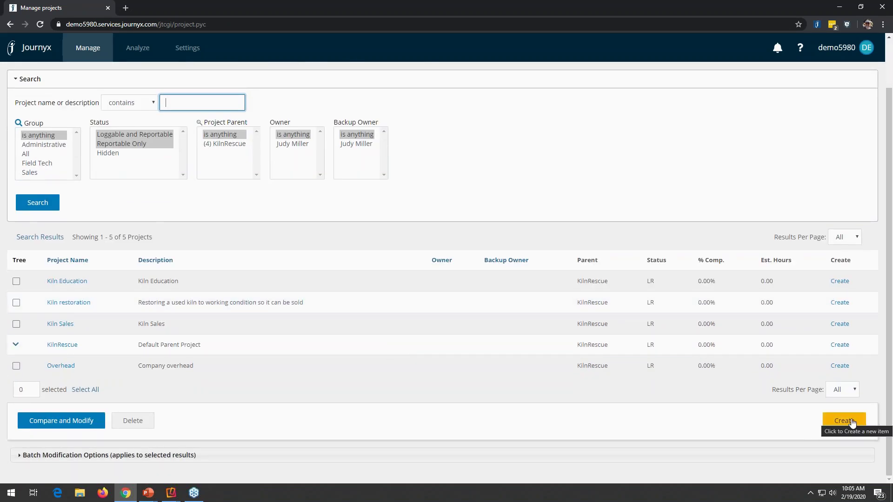
click(852, 422)
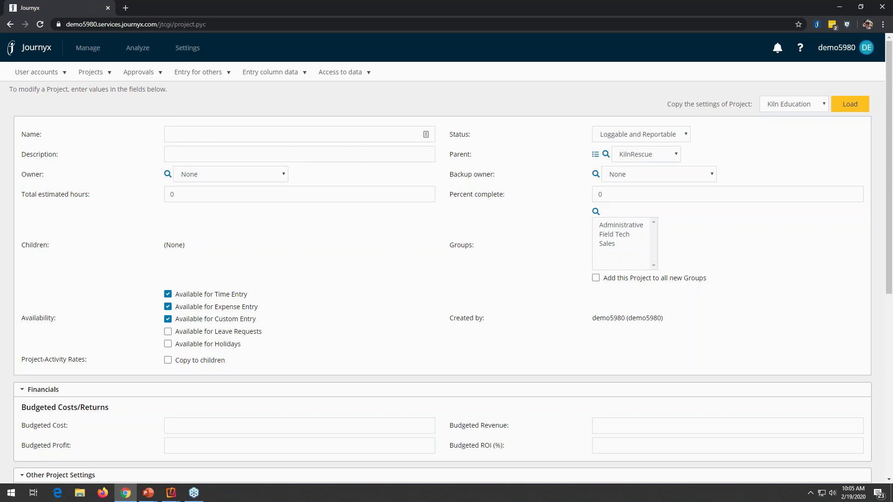
Name the new project Kiln Repair and use the same text as its description
click(228, 136)
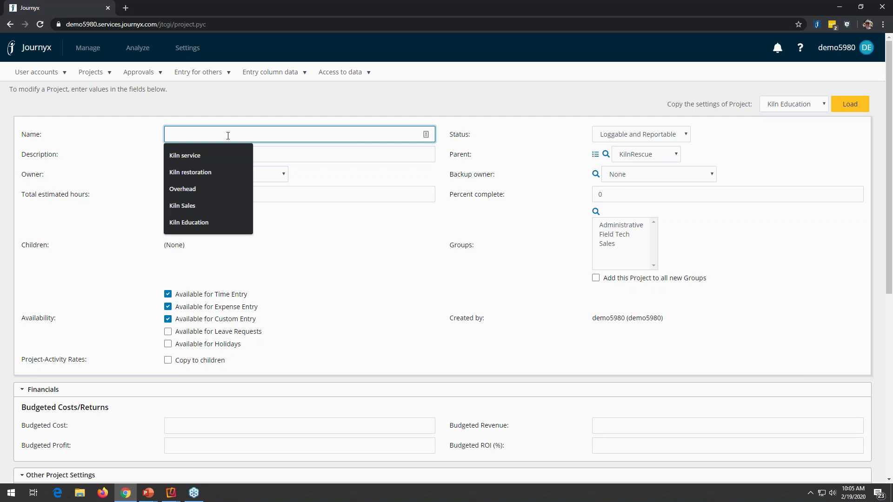
text(Kiln)
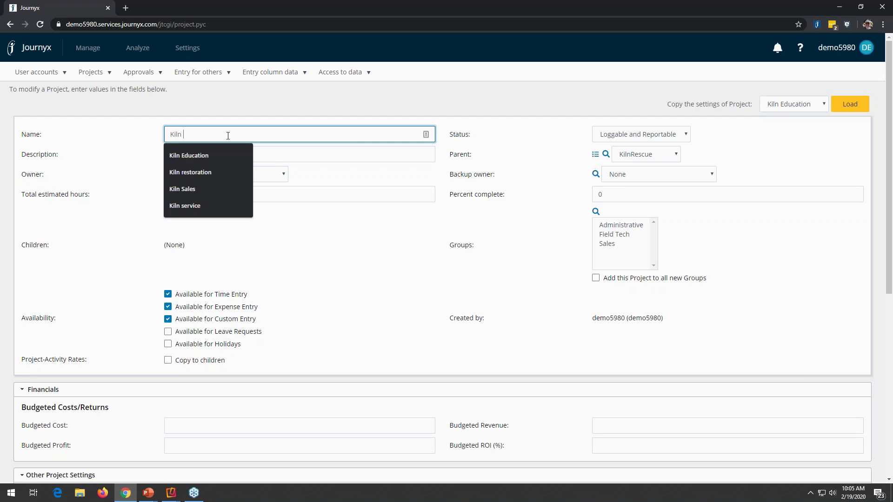
text( Rep)
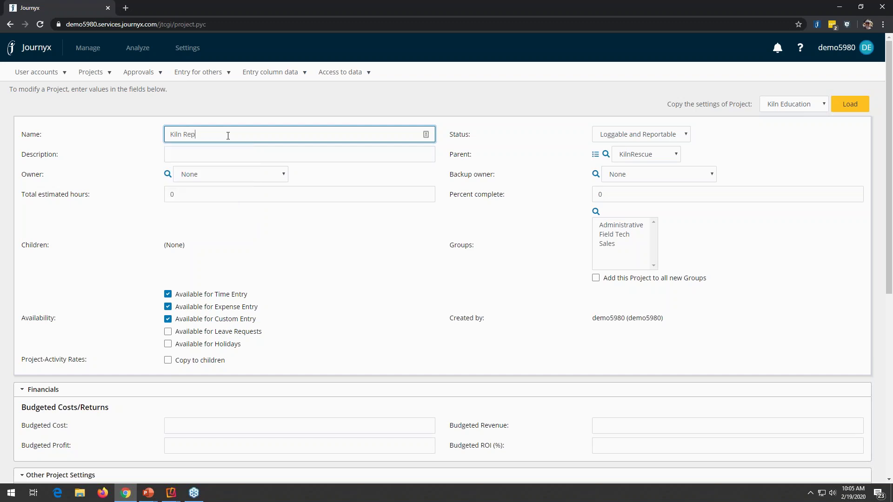
text(air)
drag(228, 136, 130, 136)
key(ctrl+c)
click(196, 153)
key(ctrl+v)
click(314, 250)
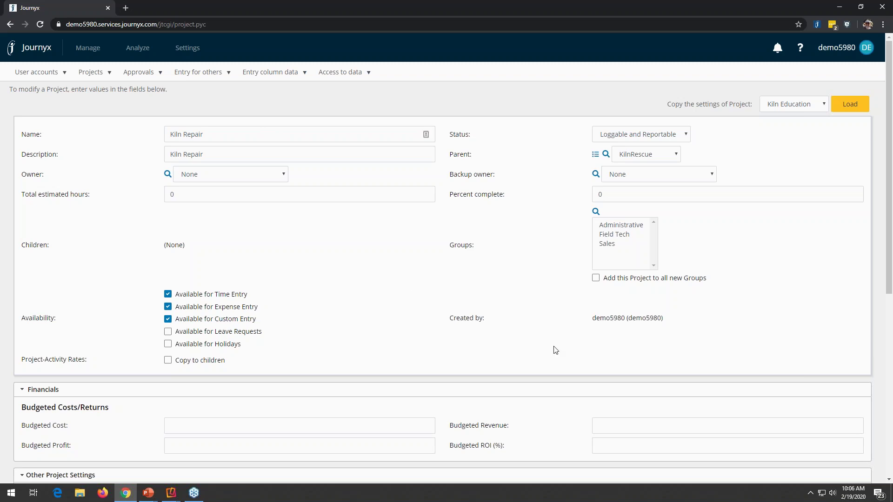
Assign the Kiln Repair project to the Field Tech group and save it
click(623, 237)
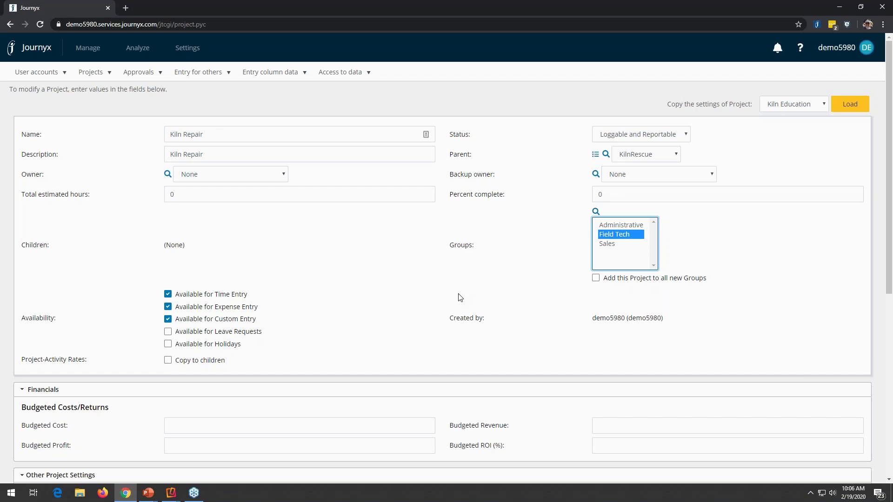
click(385, 296)
scroll(386, 296, down, 1)
scroll(385, 296, down, 7)
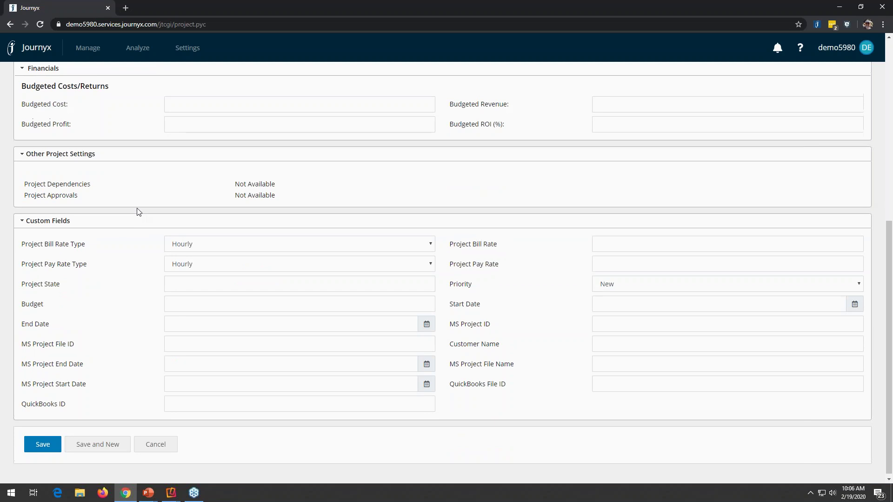
scroll(139, 212, up, 6)
scroll(138, 212, up, 1)
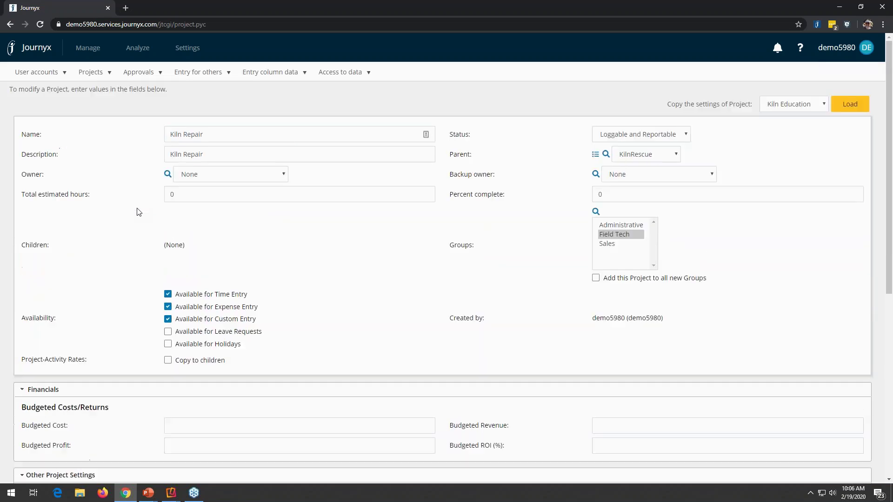
scroll(138, 212, down, 7)
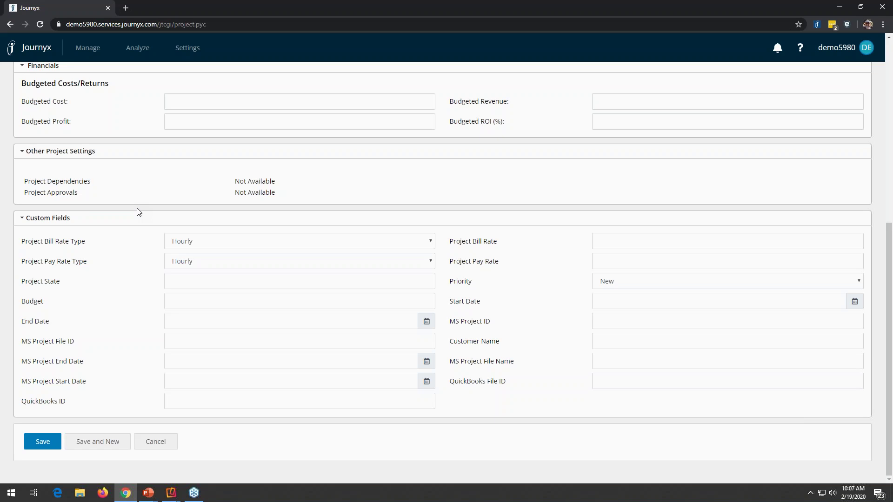
scroll(140, 242, up, 7)
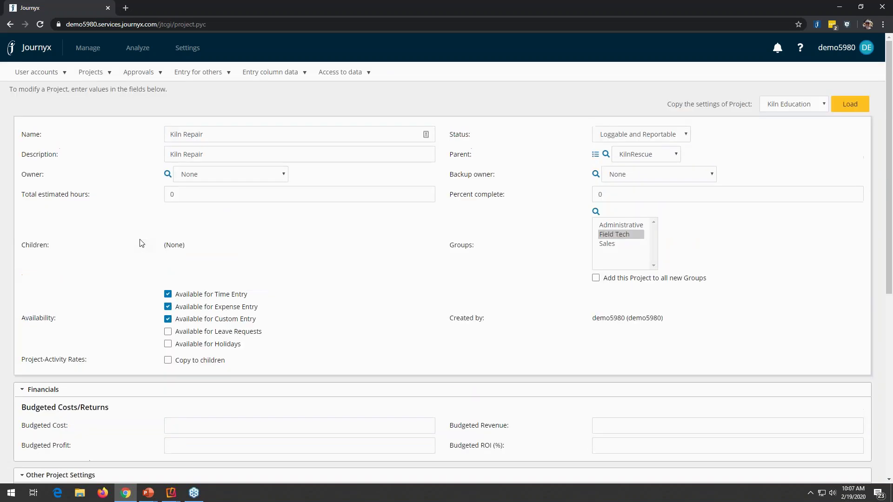
scroll(141, 242, down, 7)
click(42, 441)
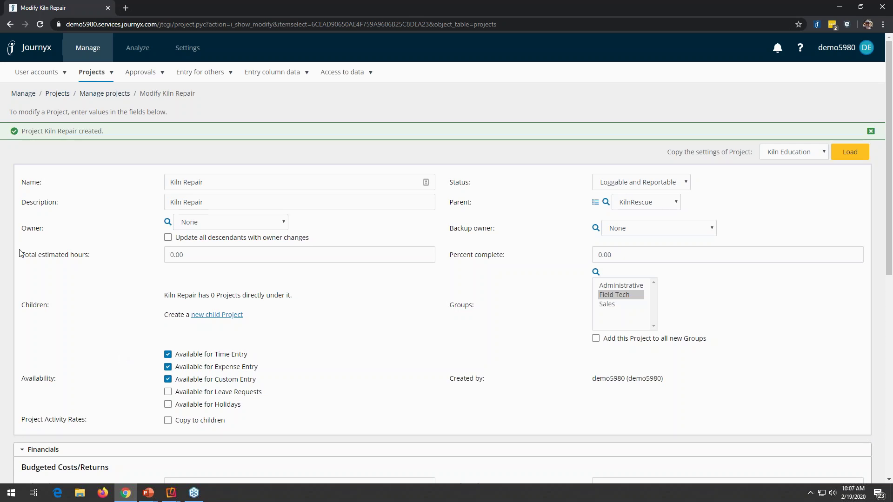
Go to the list of user accounts and start creating a new user
click(43, 71)
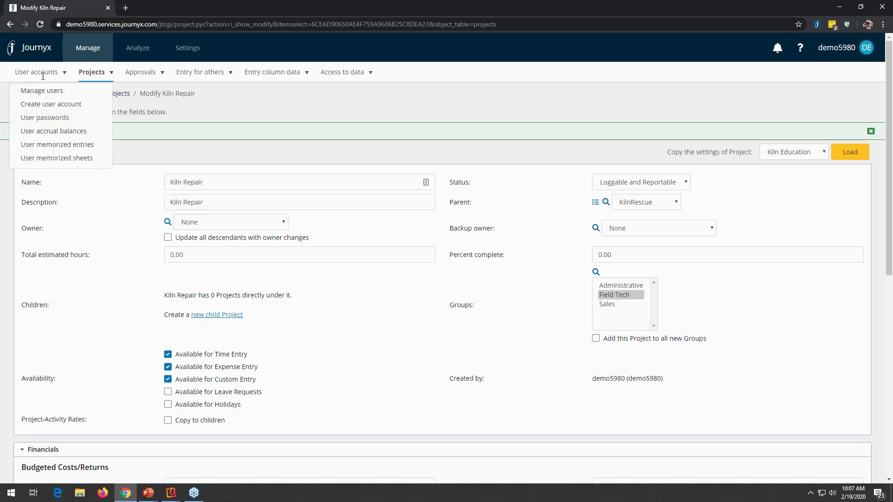
click(41, 90)
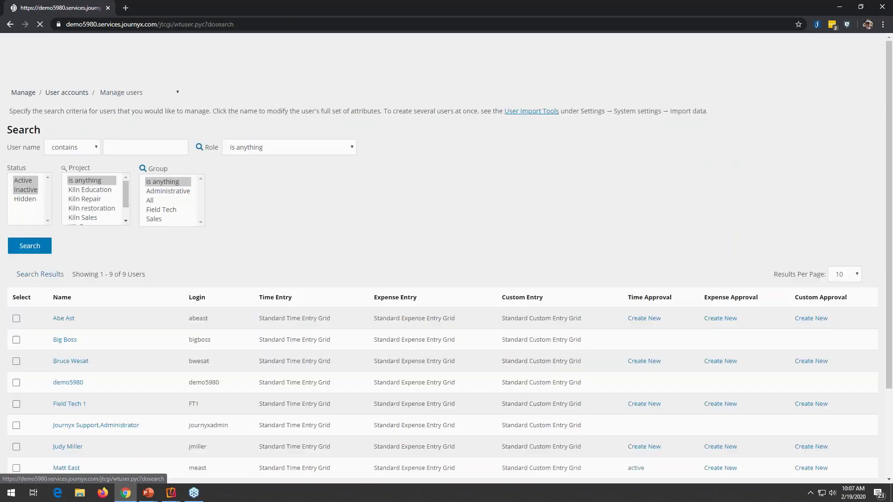
scroll(359, 217, down, 3)
scroll(359, 217, down, 1)
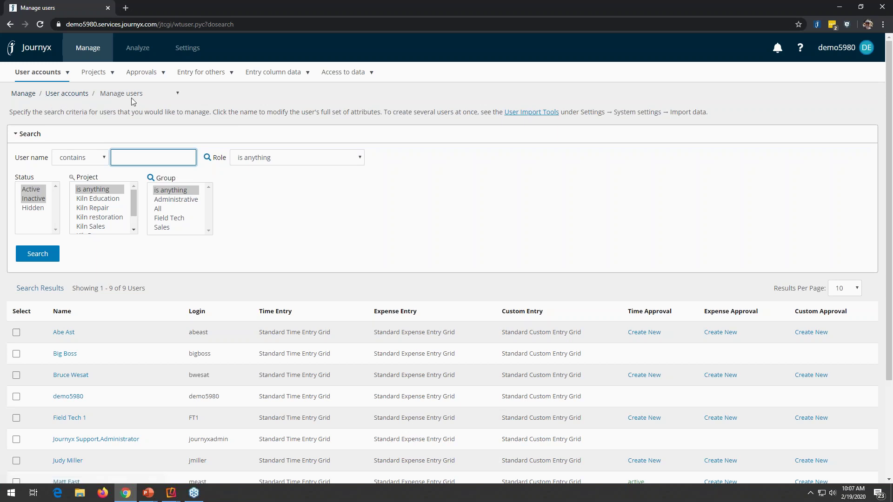
scroll(410, 236, down, 1)
scroll(410, 236, down, 3)
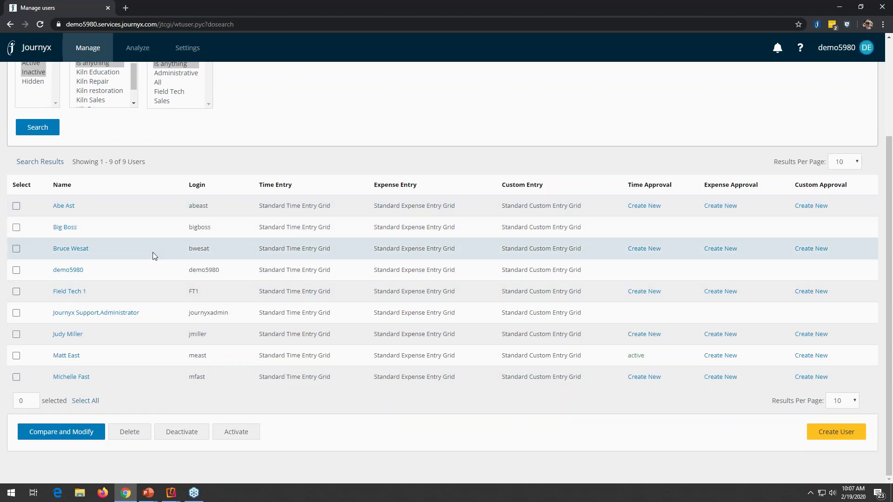
click(828, 440)
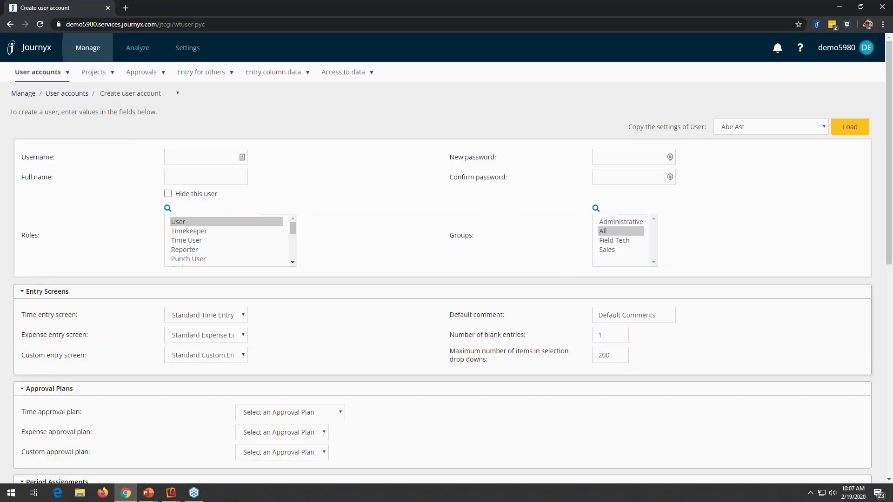
Enter the new user's username and fill in the full name from the saved suggestions
click(209, 156)
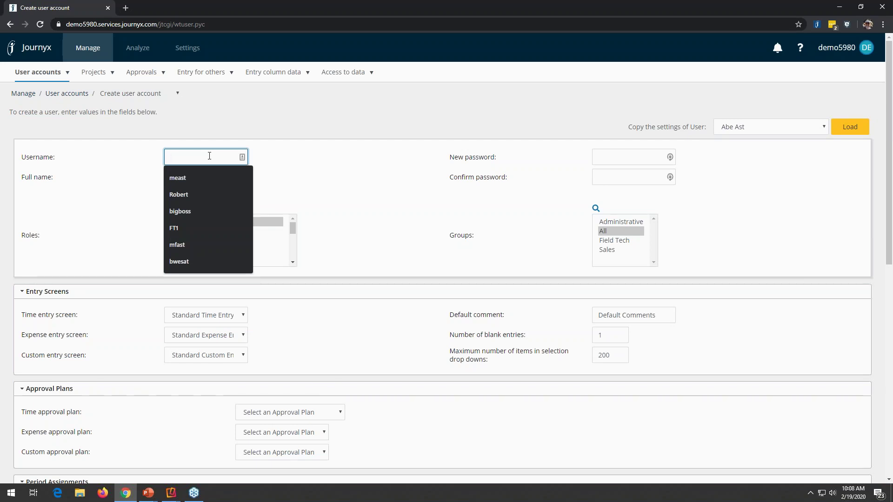
text(ro)
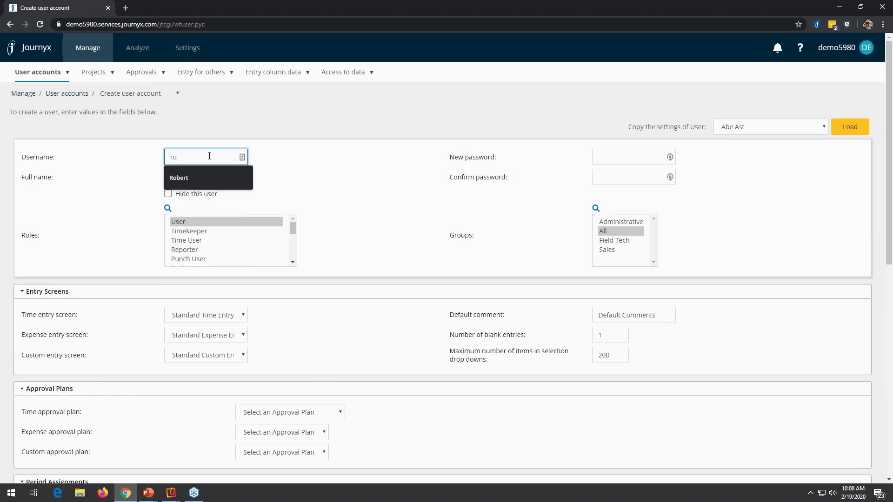
text(bertn)
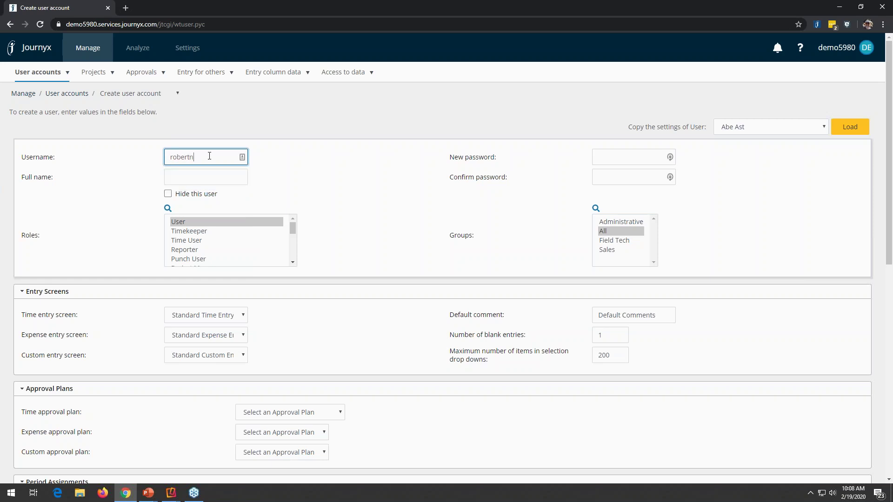
click(203, 177)
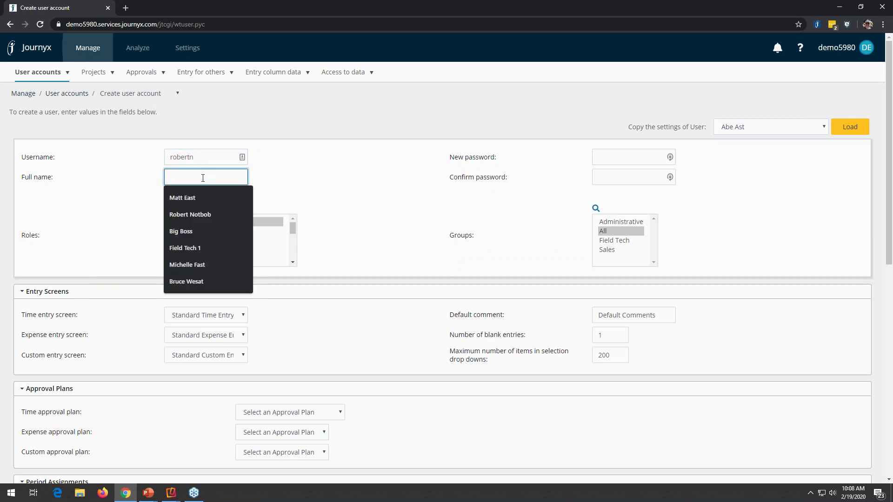
click(222, 214)
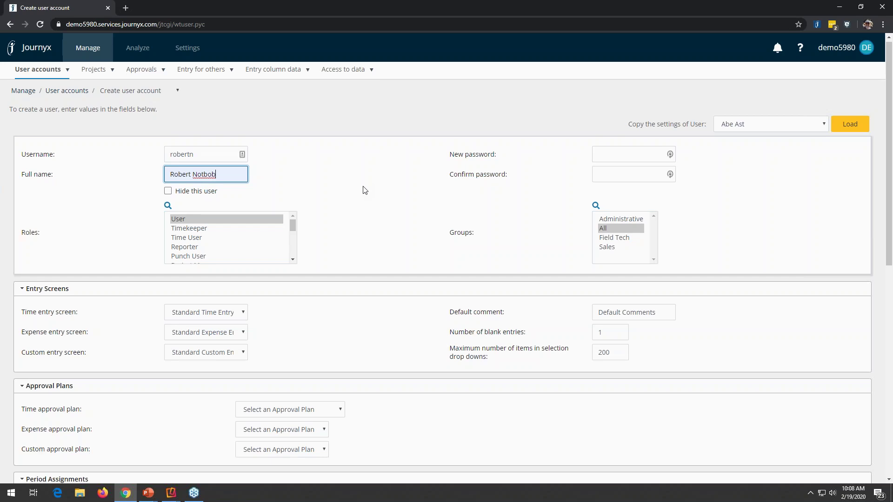
scroll(364, 196, down, 10)
scroll(365, 195, up, 10)
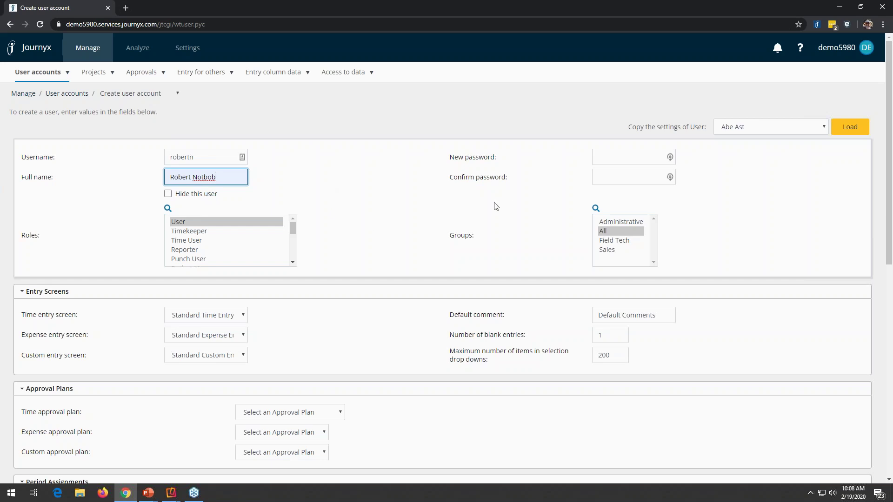
Enter the new user's account password and repeat it in the confirmation field
click(599, 158)
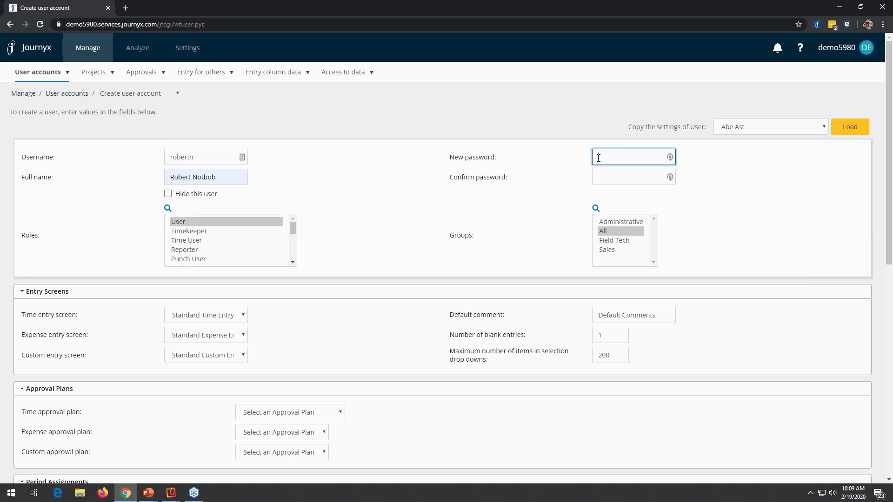
text(********)
click(610, 177)
text(********)
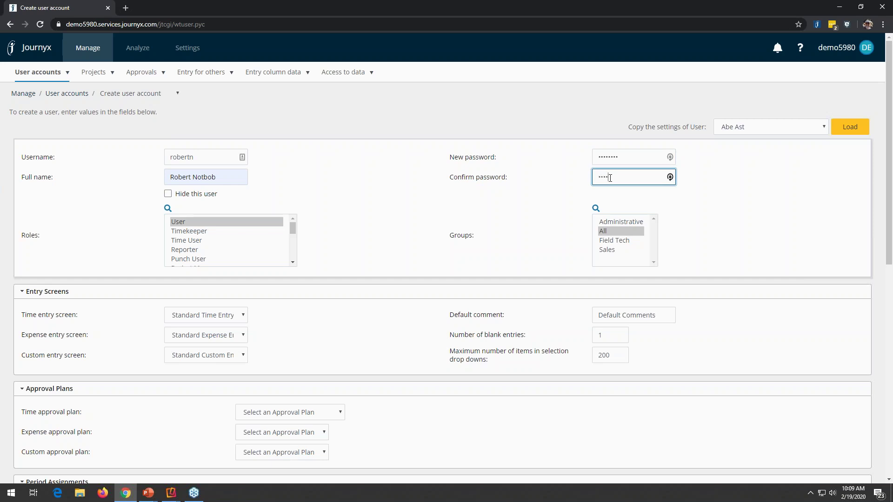
Put the new user in the Field Tech group and keep the User role
click(610, 241)
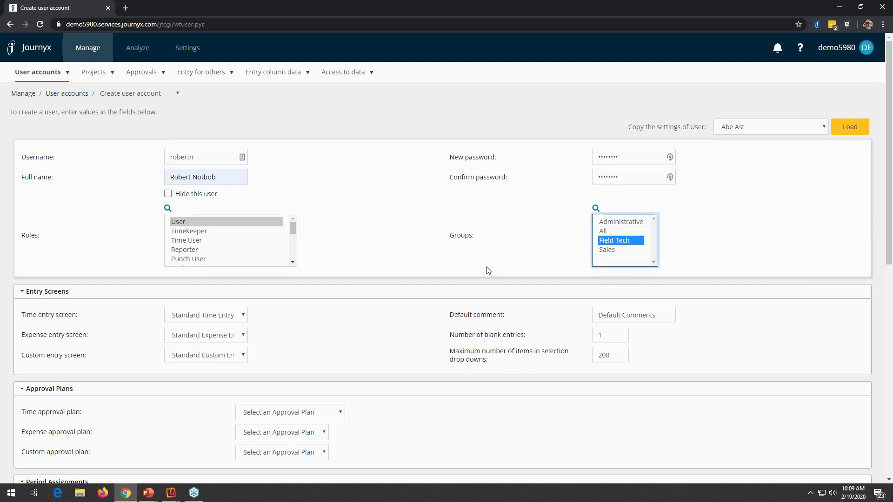
click(381, 247)
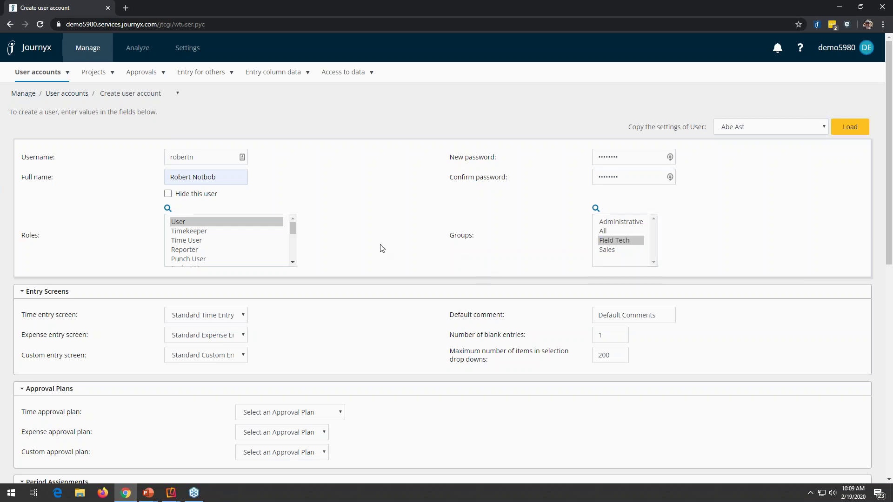
scroll(380, 243, down, 2)
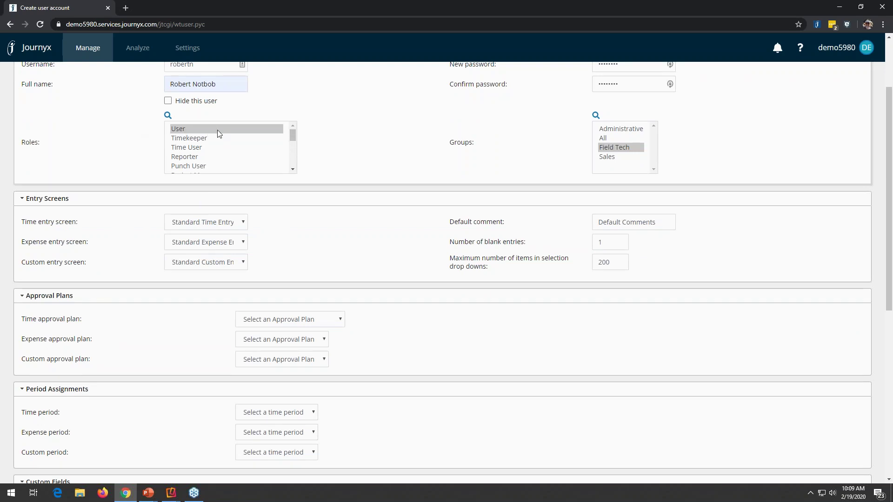
click(291, 136)
mouse_move(291, 137)
mouse_down()
mouse_move(292, 166)
mouse_move(295, 130)
mouse_up()
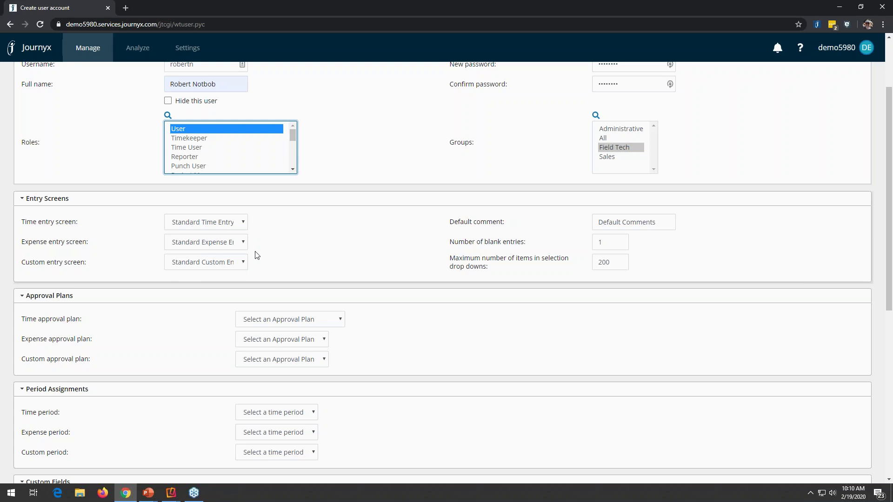
Keep Standard Time Entry Grid as the user's time entry screen and assign Field Tech as the time approval plan
click(241, 224)
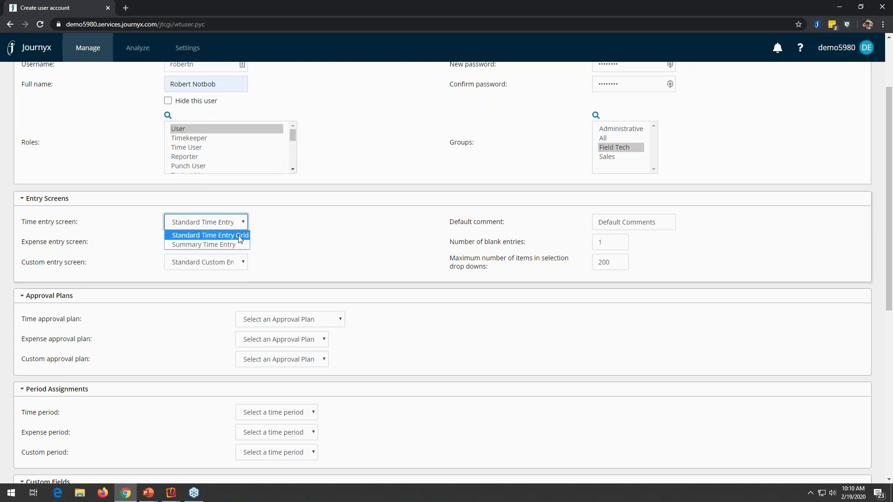
click(240, 239)
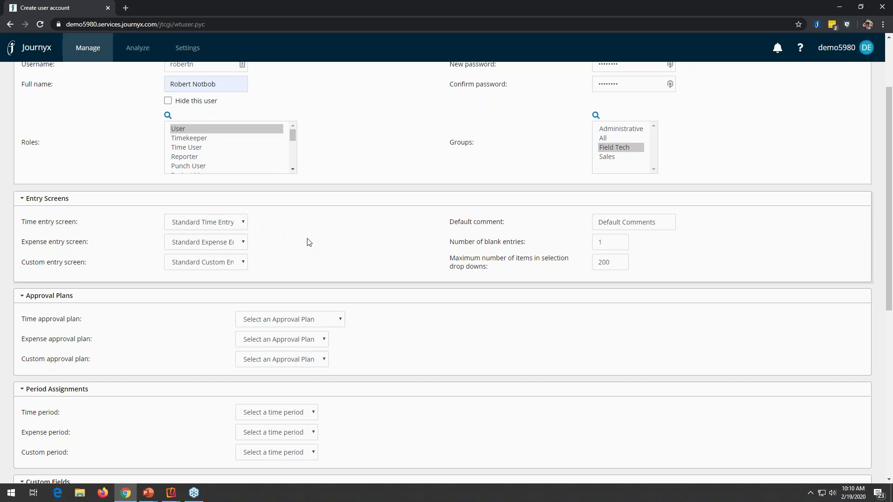
click(341, 320)
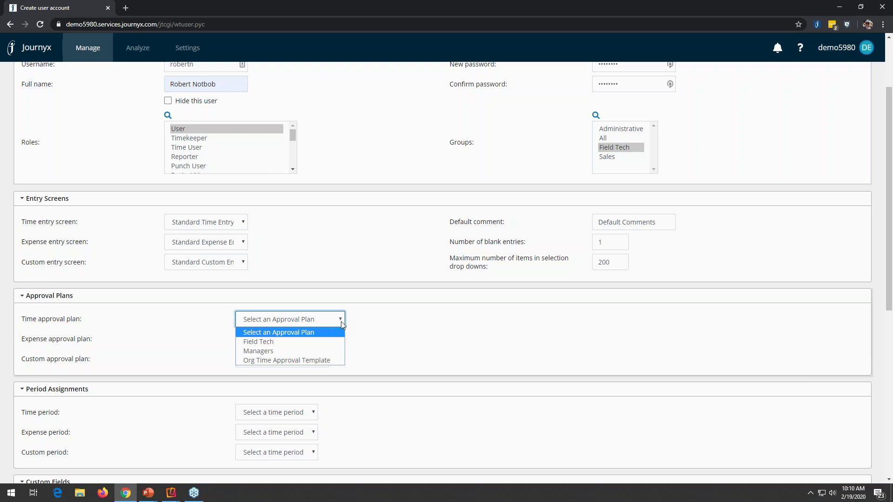
click(281, 342)
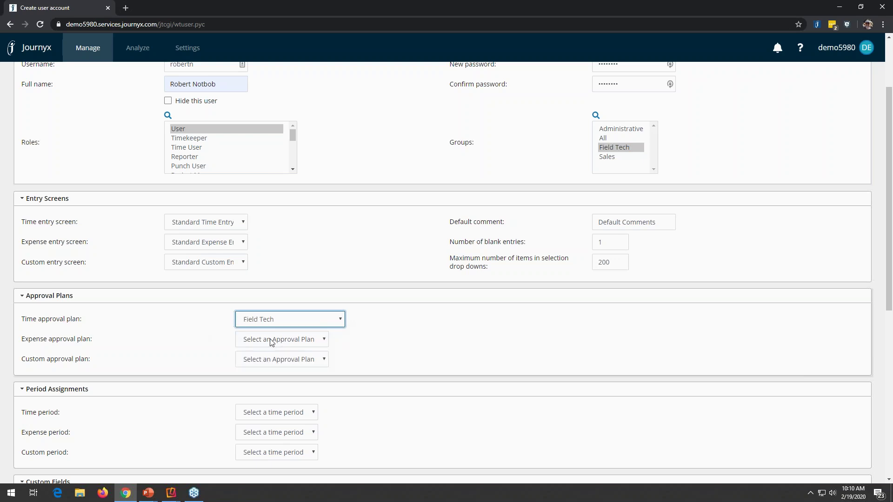
click(272, 342)
click(163, 349)
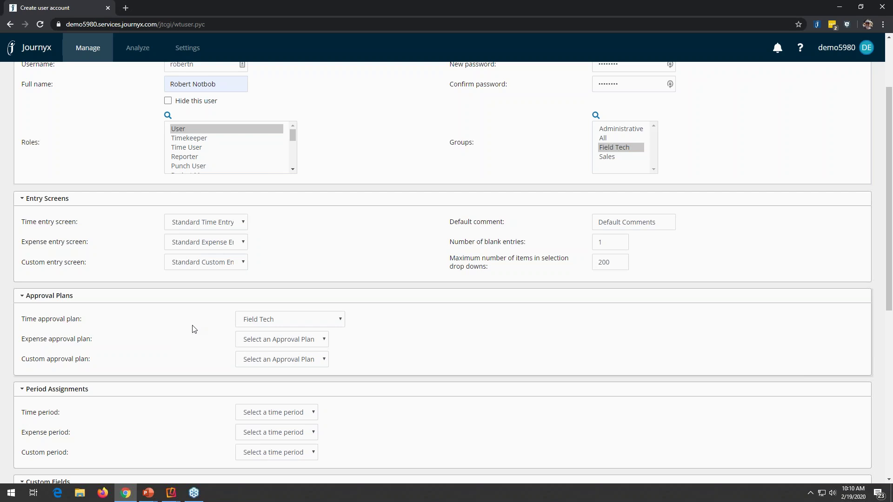
Set the new user's employee start date to 02/16/2020 in the custom fields
scroll(191, 325, down, 4)
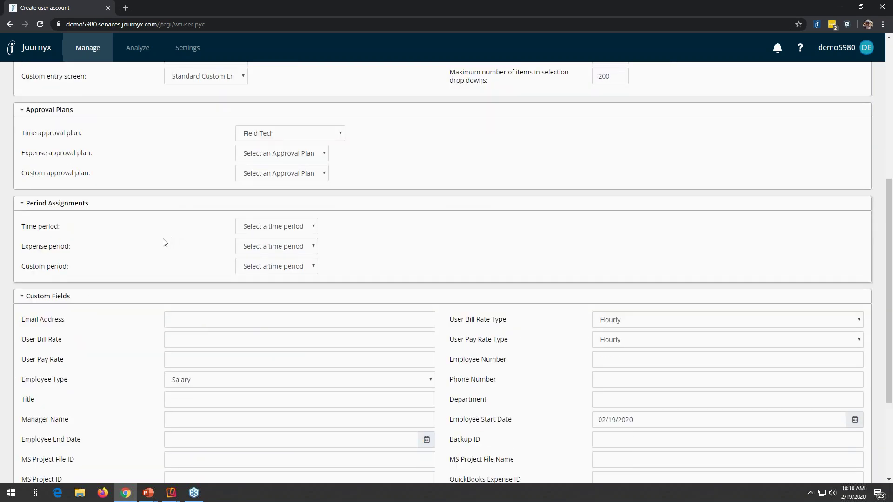
scroll(164, 241, down, 2)
scroll(164, 241, down, 1)
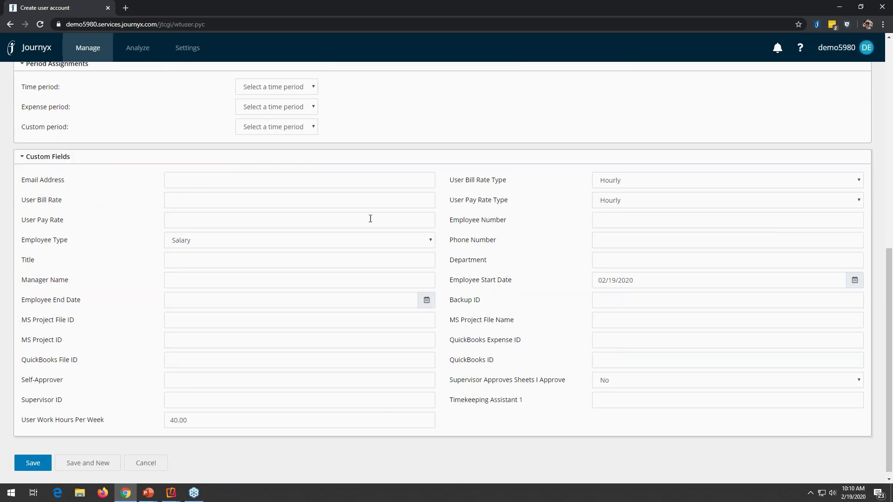
click(195, 178)
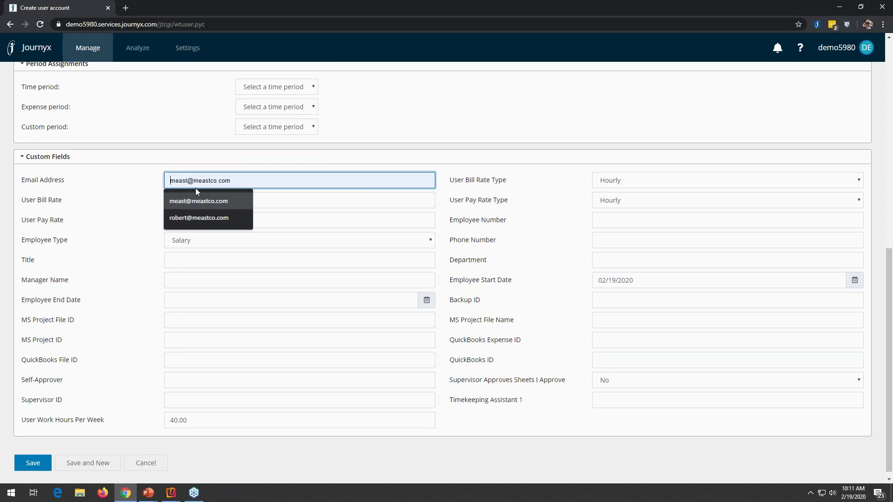
click(141, 187)
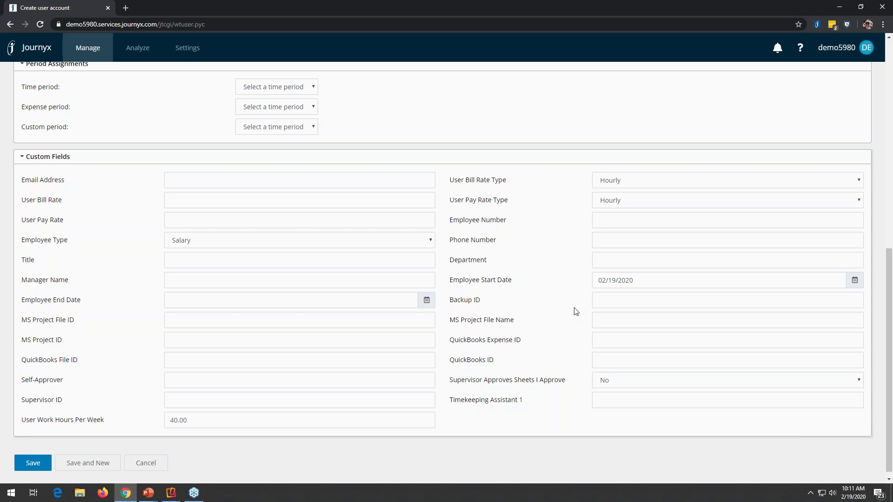
click(855, 280)
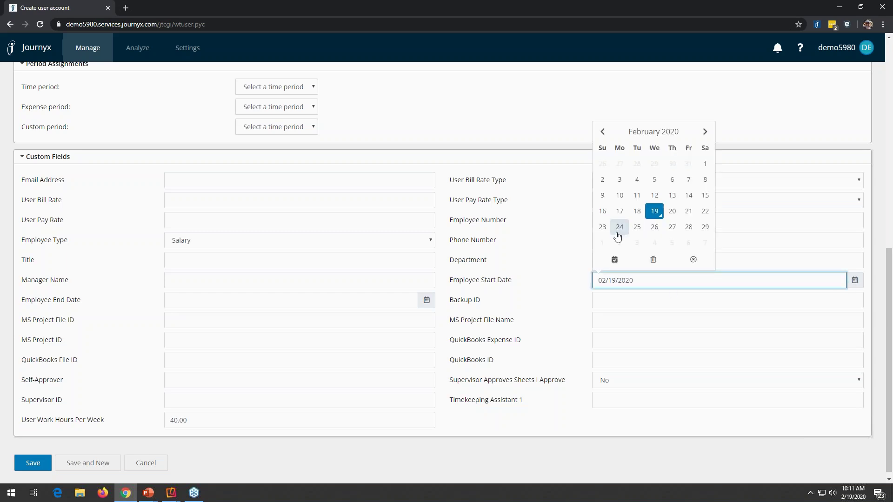
click(602, 212)
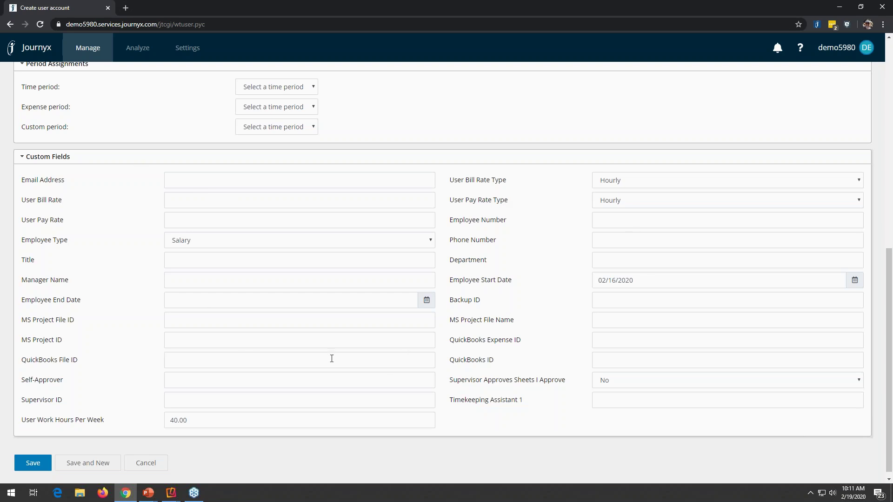
Open the help page for user management, look through it and return to the user form
scroll(440, 263, up, 7)
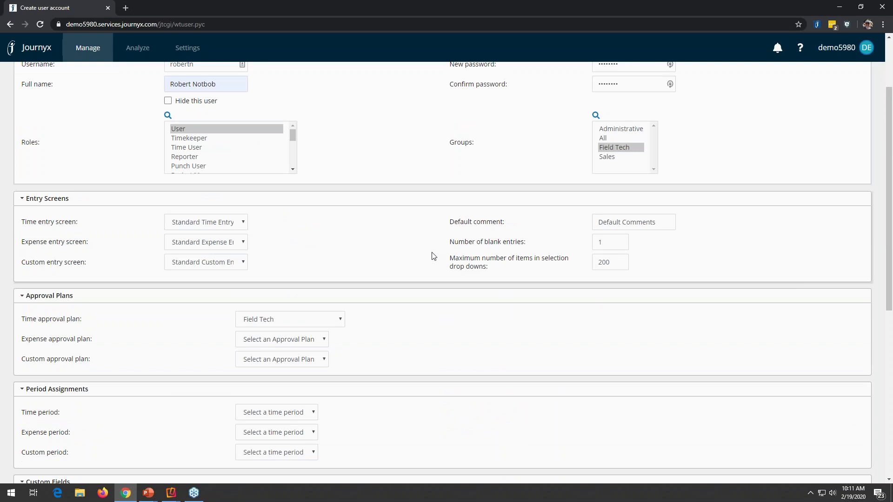
click(800, 48)
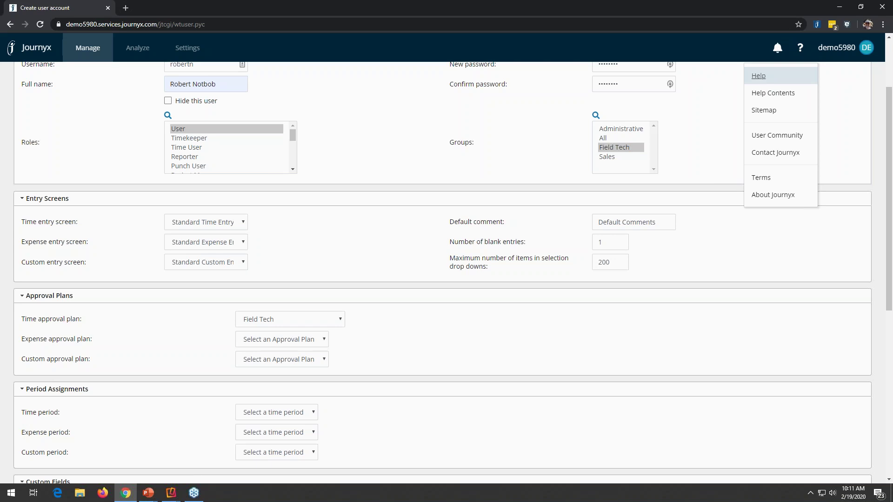
click(759, 76)
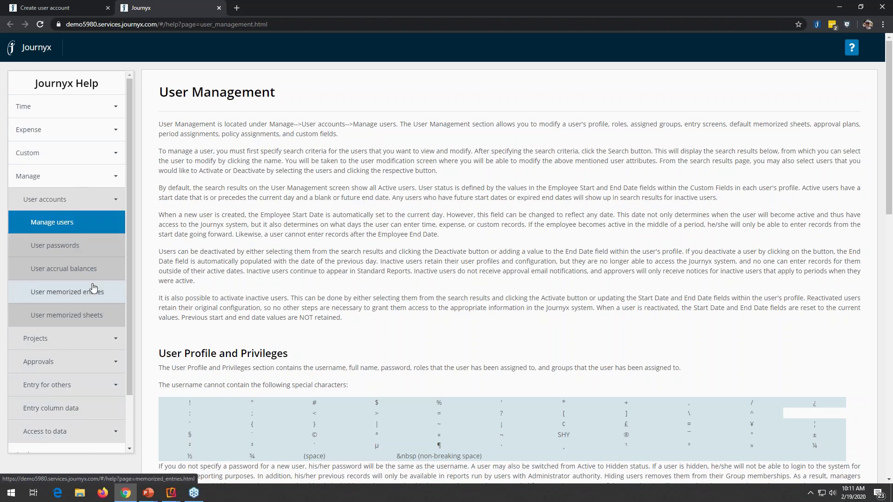
click(219, 8)
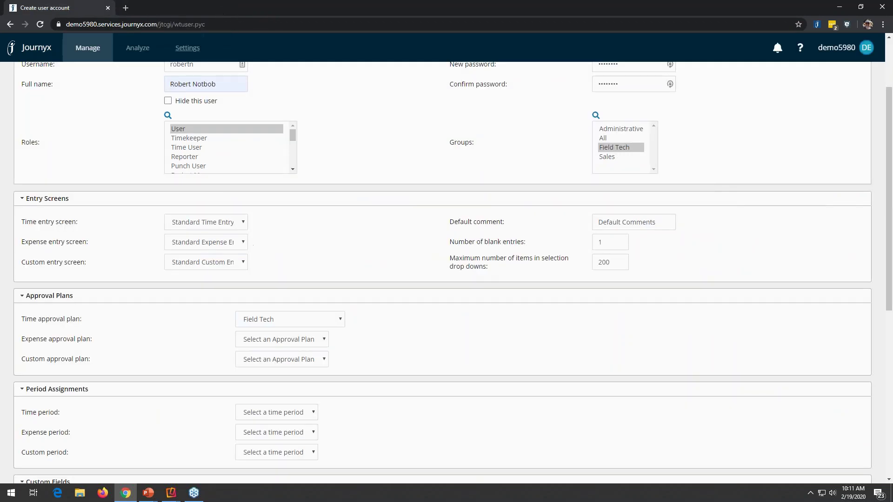
Save the new user account and review its entry screen and approval plan settings
scroll(362, 241, down, 7)
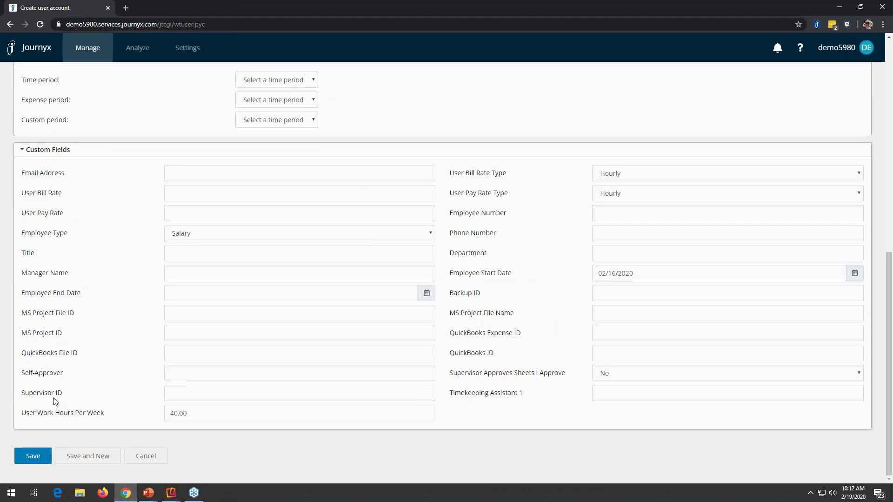
click(33, 456)
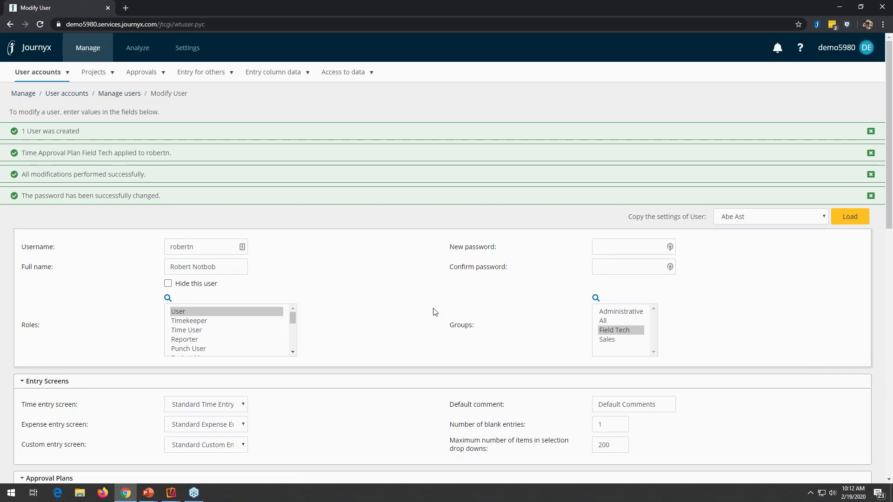
scroll(353, 349, down, 5)
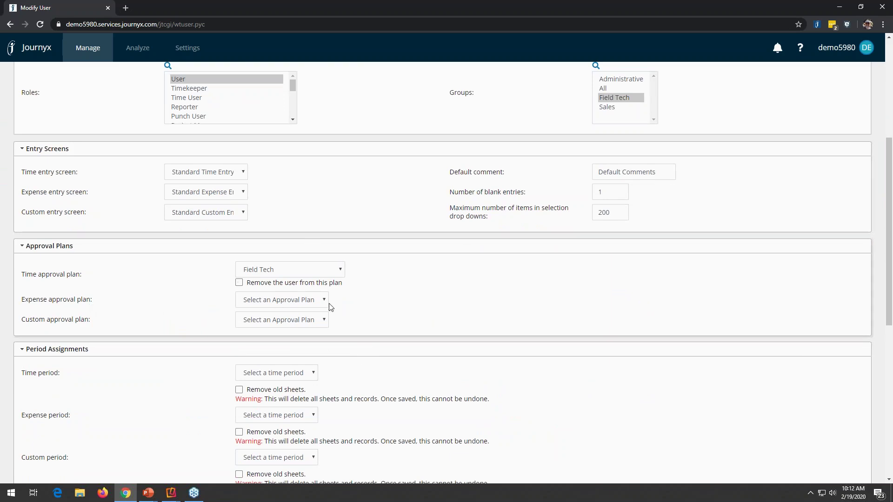
scroll(385, 311, up, 5)
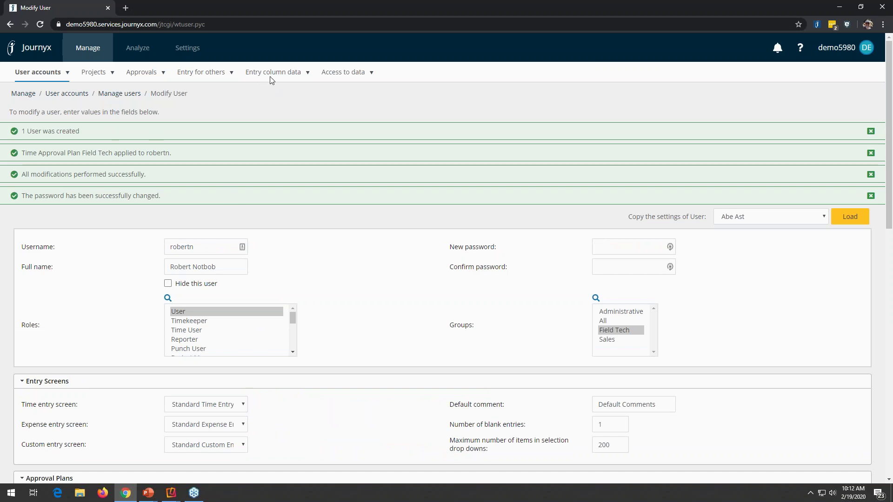
Start a new expense approval plan named Field Tech and choose the last listed person as its level 1 approver
mouse_move(140, 72)
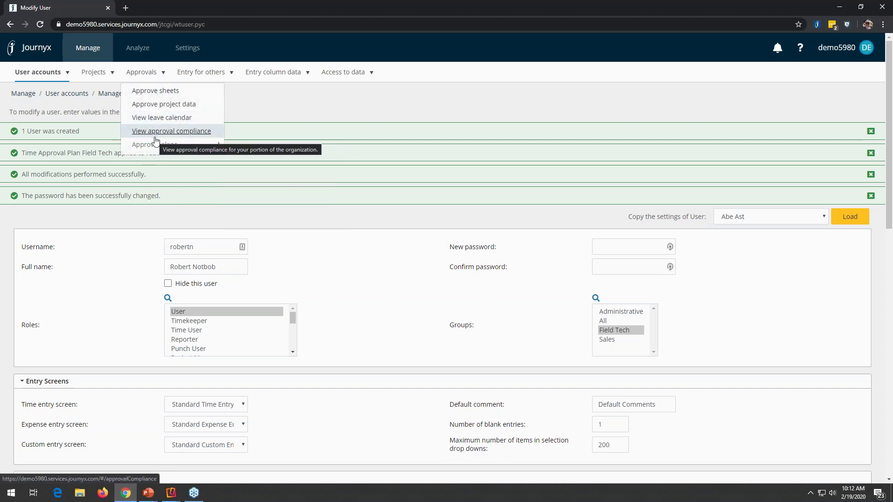
mouse_move(177, 144)
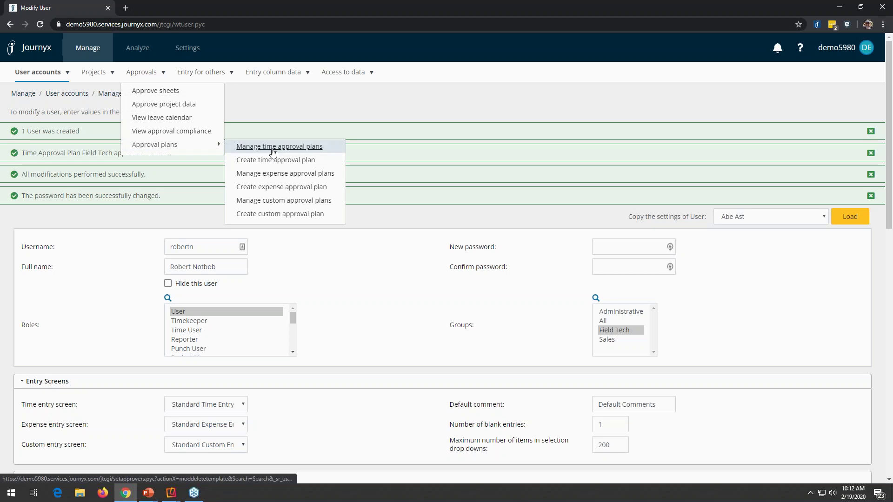
click(279, 187)
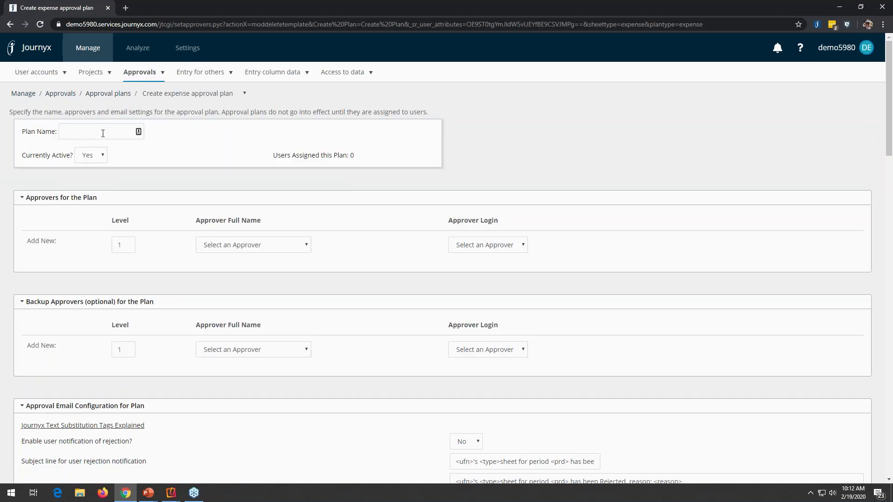
click(101, 134)
click(99, 173)
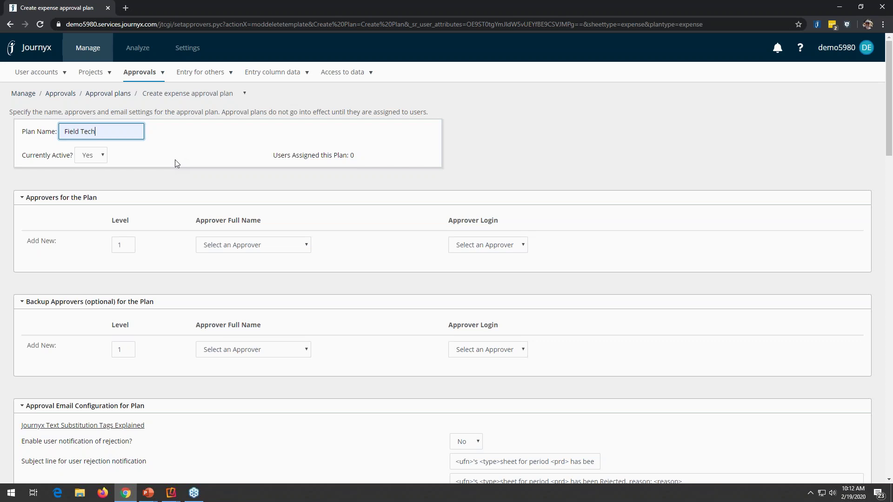
click(306, 247)
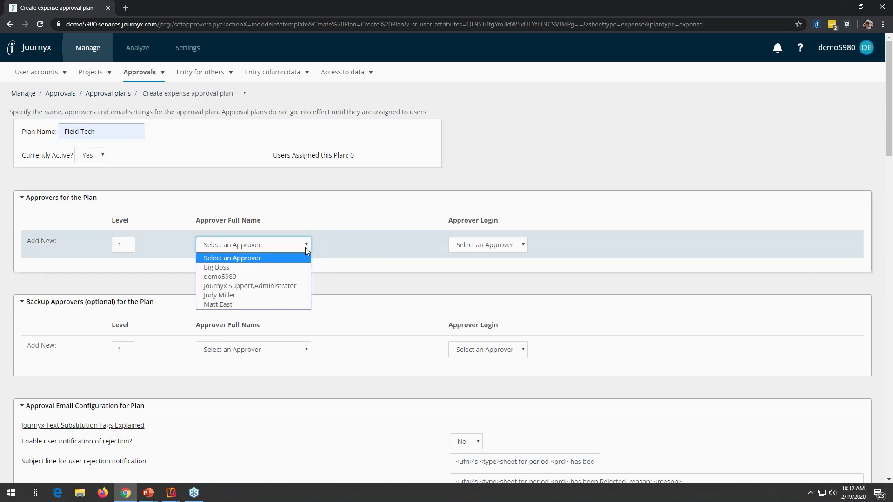
click(264, 304)
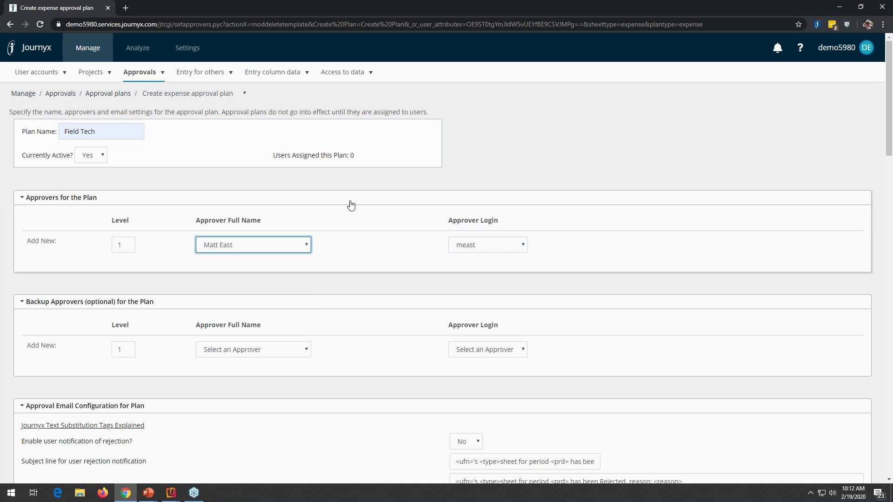
Review the expense plan's approval email configuration, then save the plan and proceed to assigning users
scroll(348, 181, down, 1)
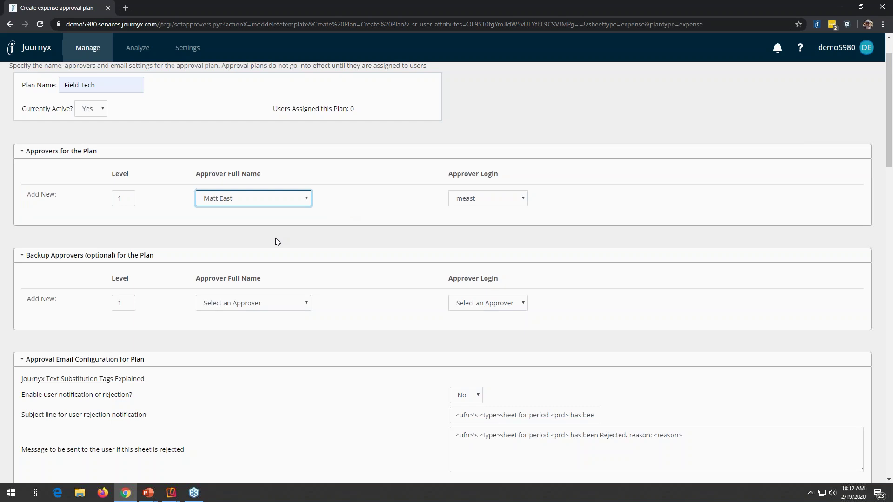
scroll(336, 283, down, 5)
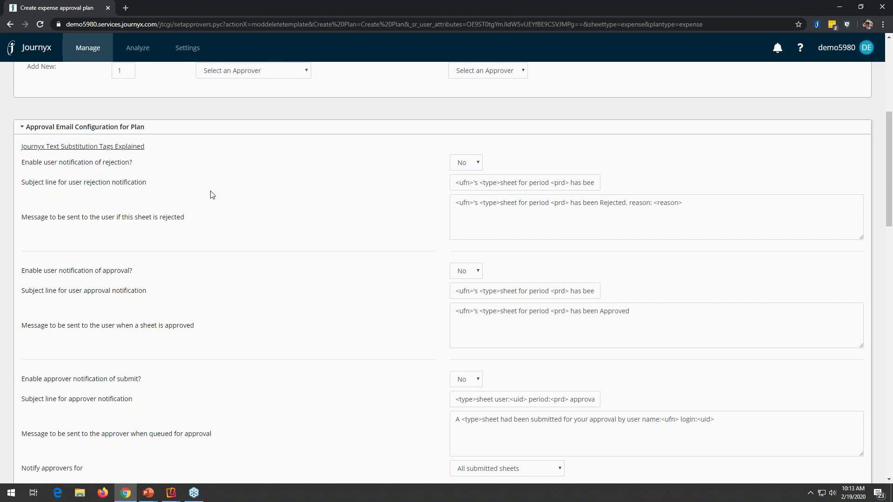
scroll(211, 194, down, 6)
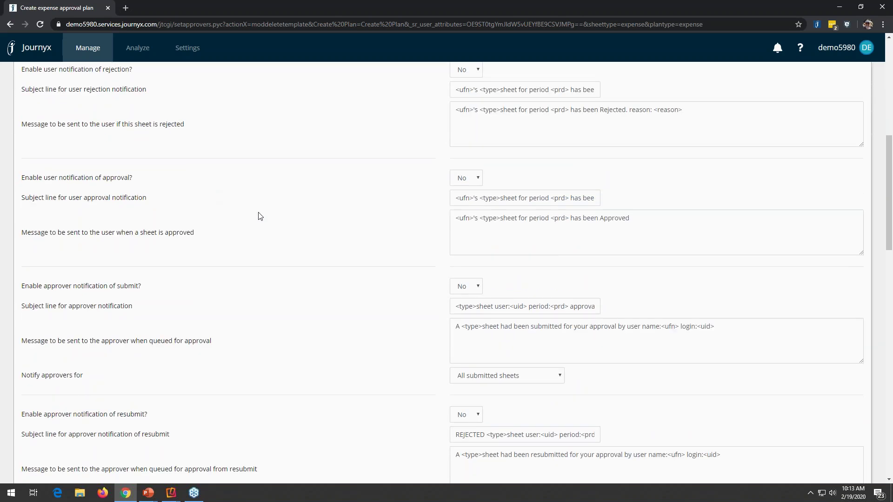
scroll(270, 222, down, 4)
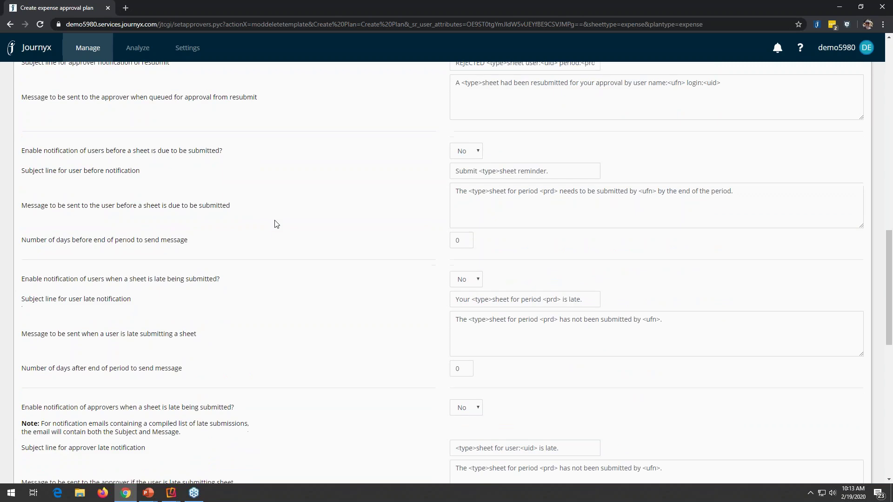
scroll(276, 223, down, 4)
scroll(276, 224, down, 7)
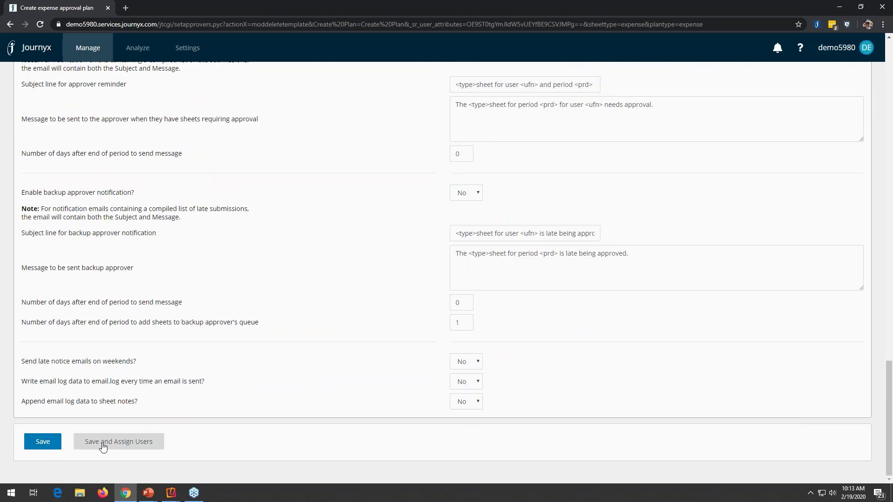
click(103, 442)
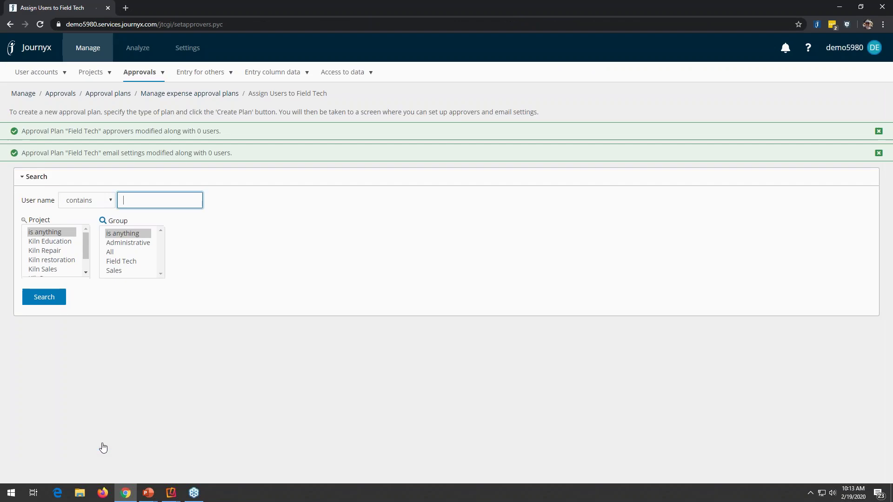
Search for the new user by the start of the name and assign the Field Tech expense approval plan to that user
text(rob)
click(56, 298)
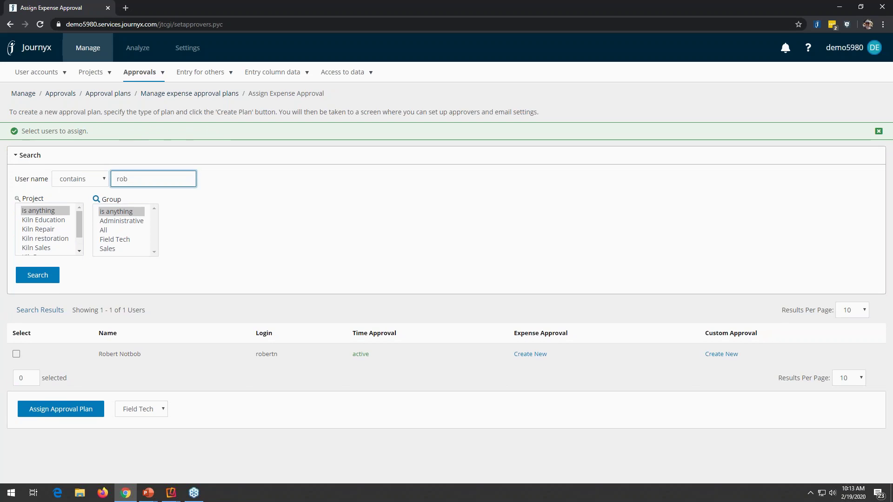
click(17, 354)
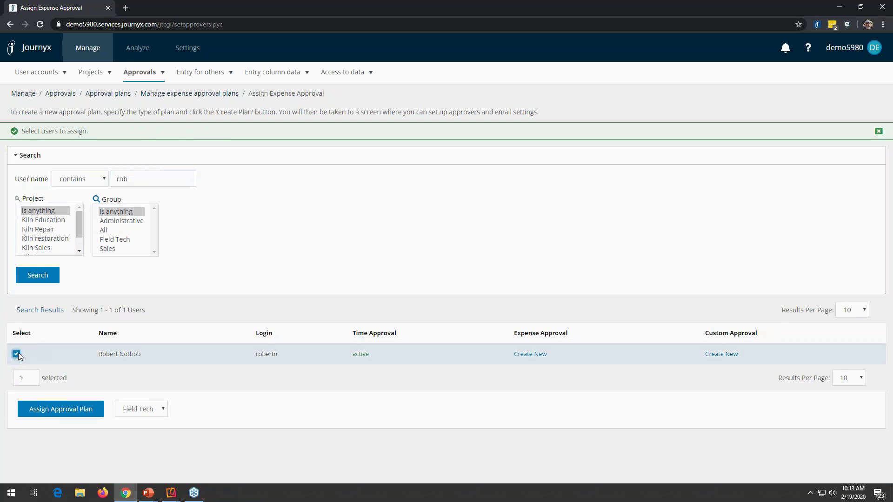
click(165, 412)
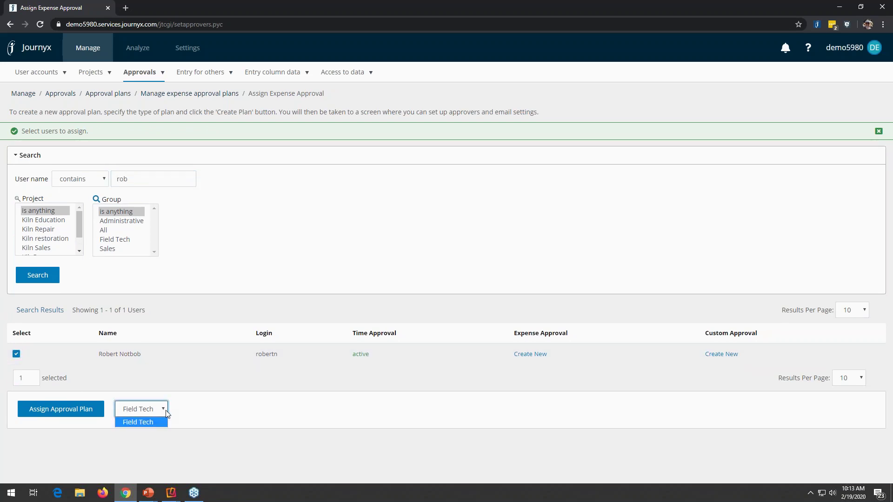
click(140, 422)
click(60, 411)
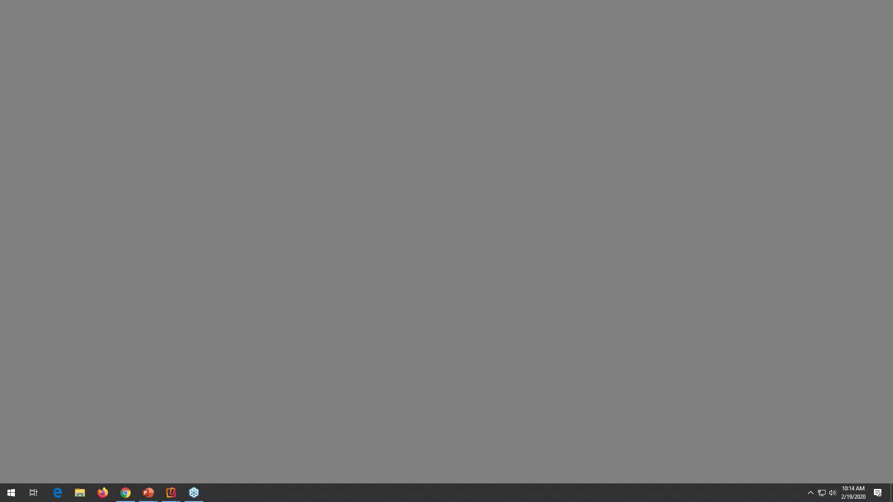
Switch to the mirrored phone in Reflector and log in to the Journyx mobile app with the new user's username
mouse_move(182, 487)
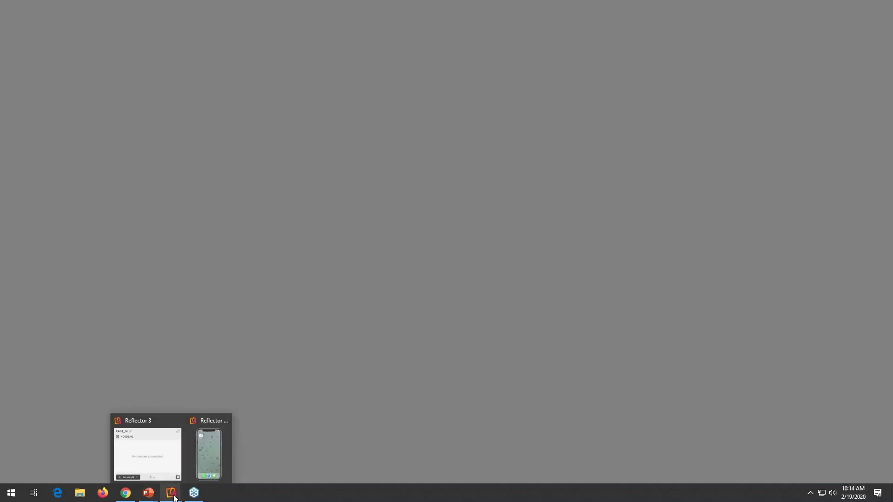
click(207, 462)
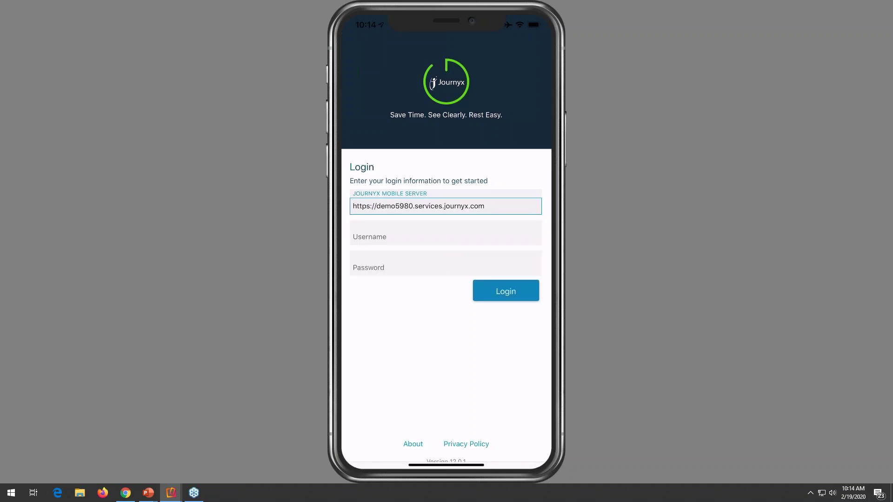
click(446, 236)
text(r)
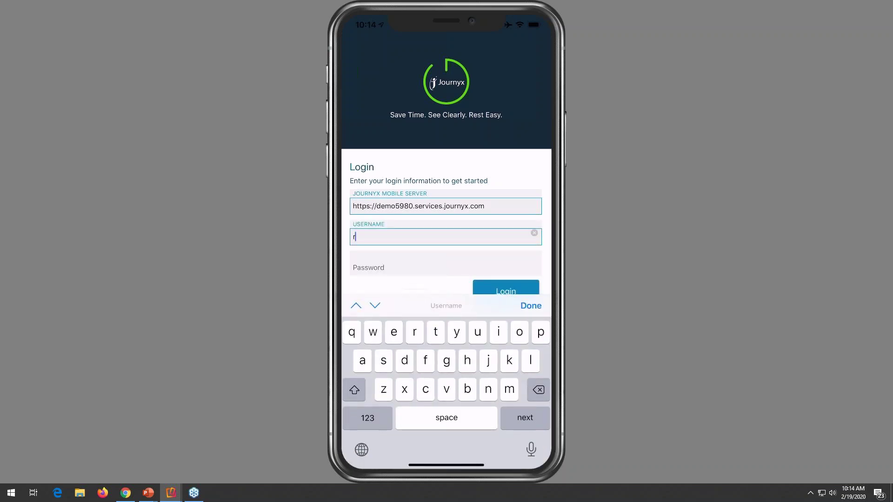
text(obertn)
key(Return)
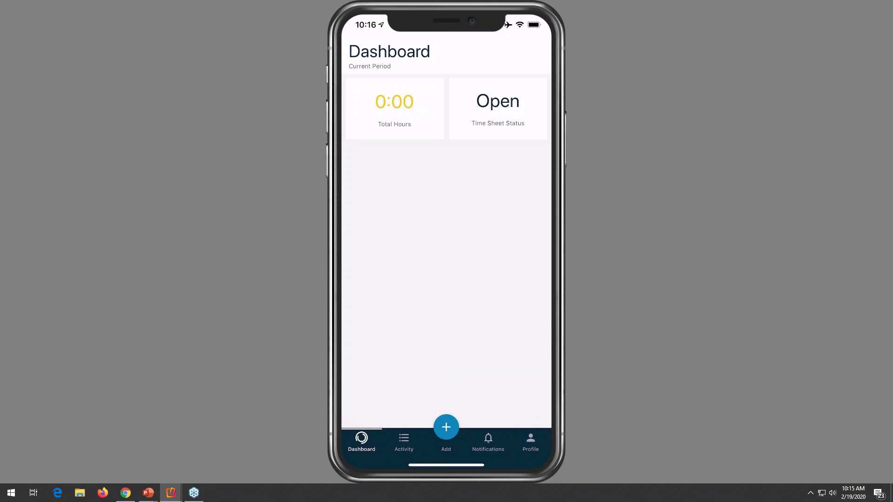
Review the current and previous weeks' activity, the time, expense and custom sheets, the notifications and the profile
click(404, 441)
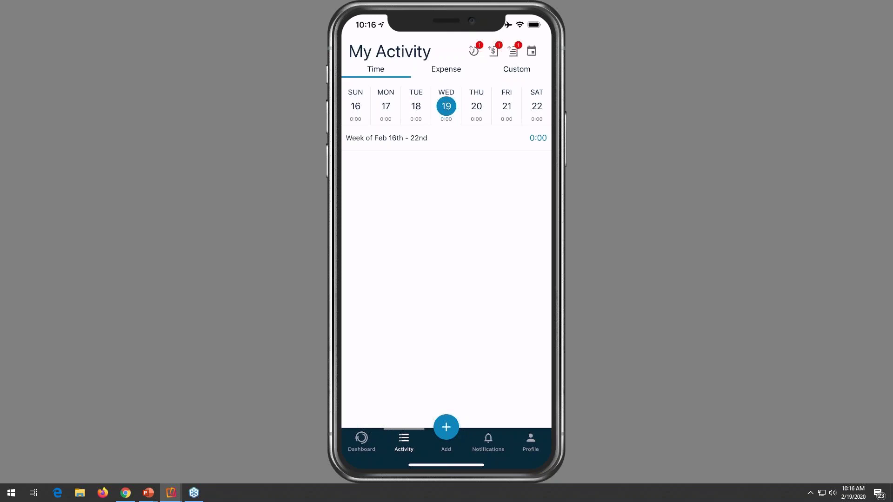
scroll(446, 106, left, 2)
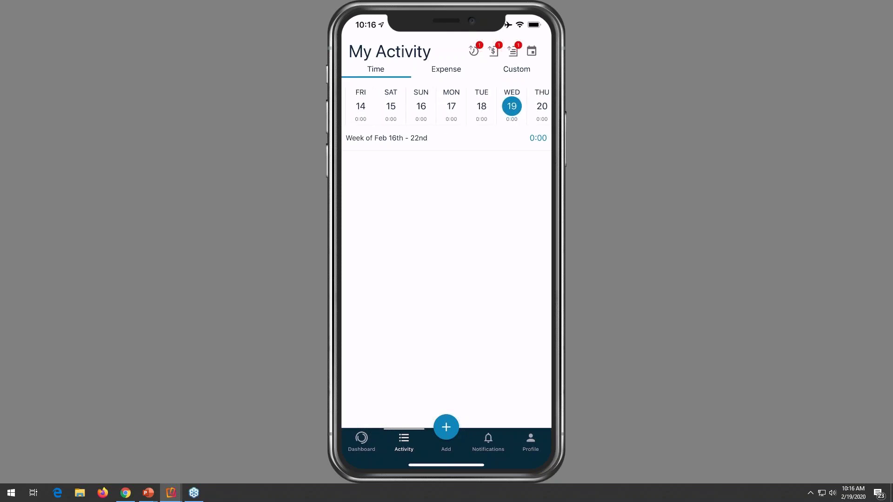
scroll(446, 106, left, 3)
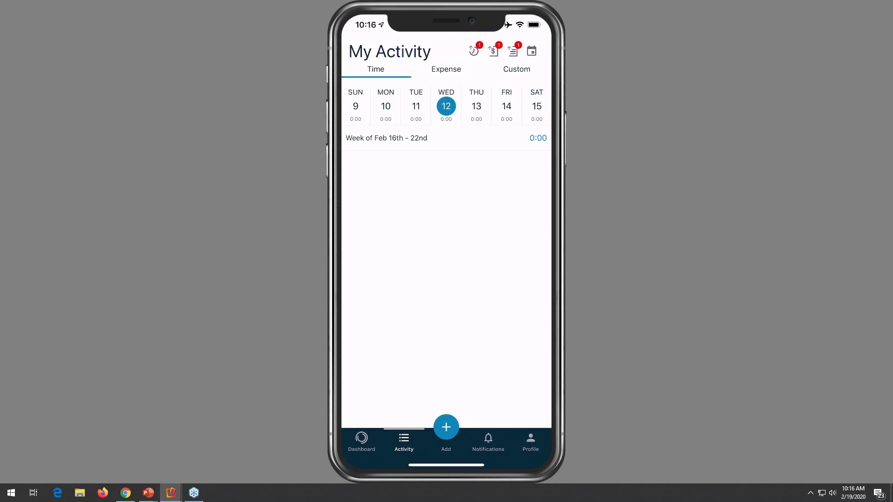
scroll(446, 106, right, 3)
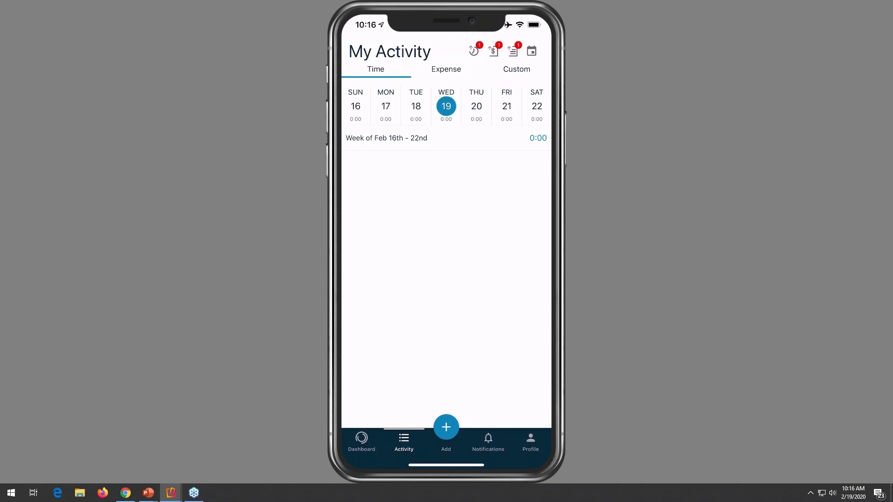
click(446, 69)
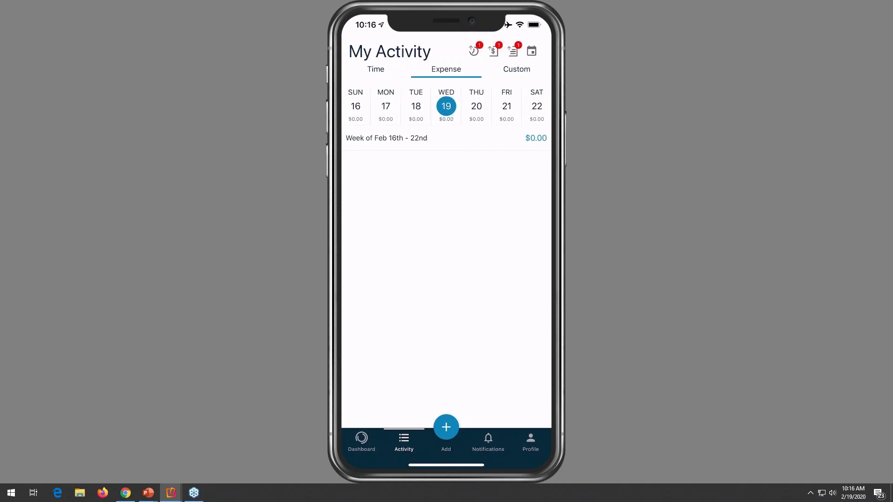
click(516, 69)
click(376, 68)
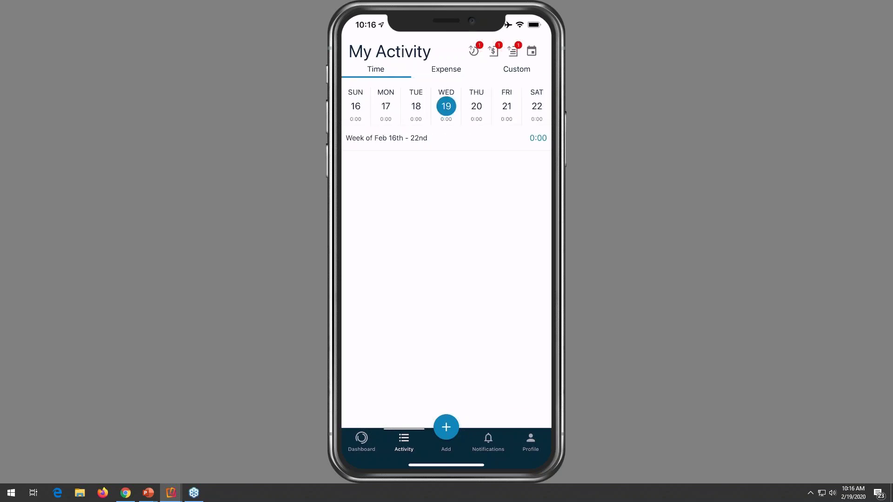
click(488, 441)
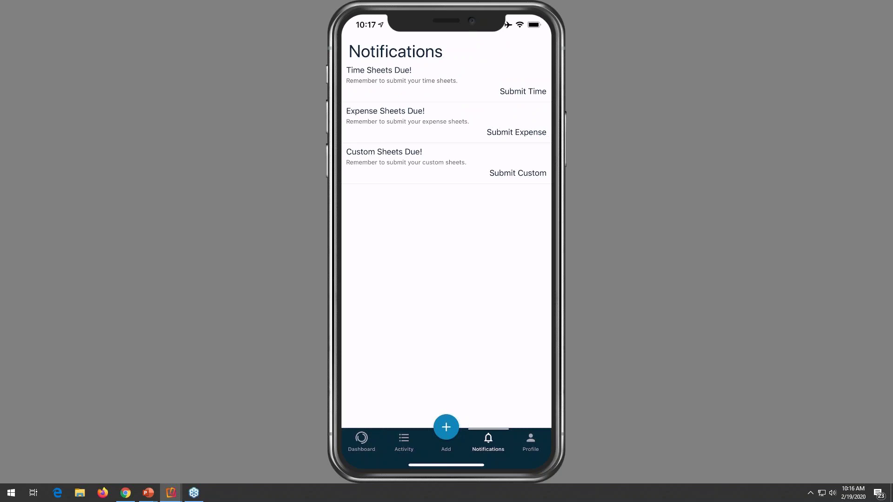
click(531, 441)
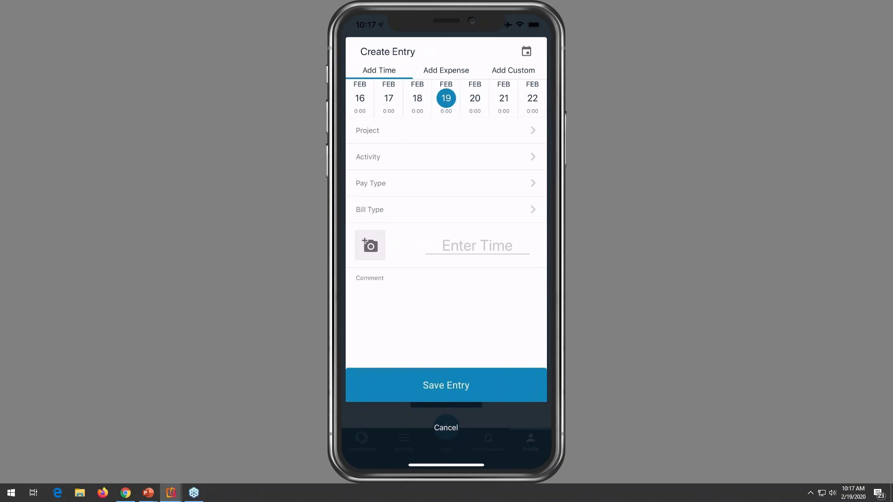
Fill in a February 19 time entry with project Kiln Repair, activity Install new elements, pay type Regular and bill type Billable
click(445, 131)
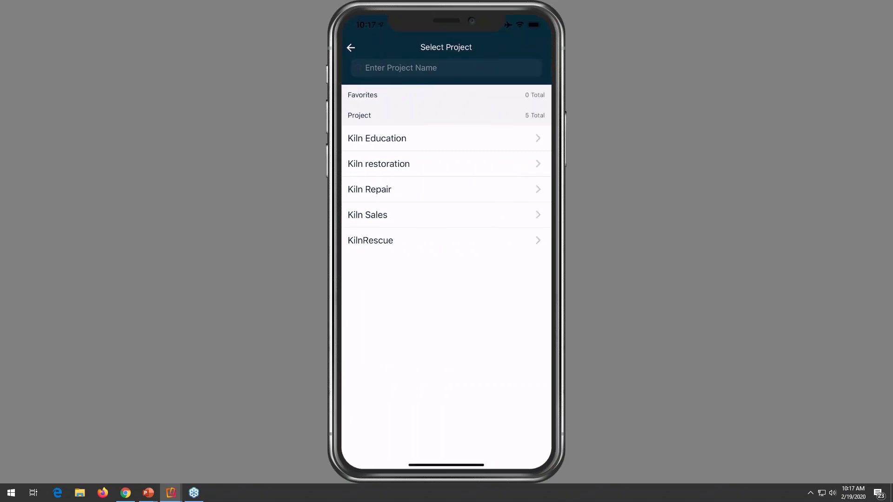
click(395, 189)
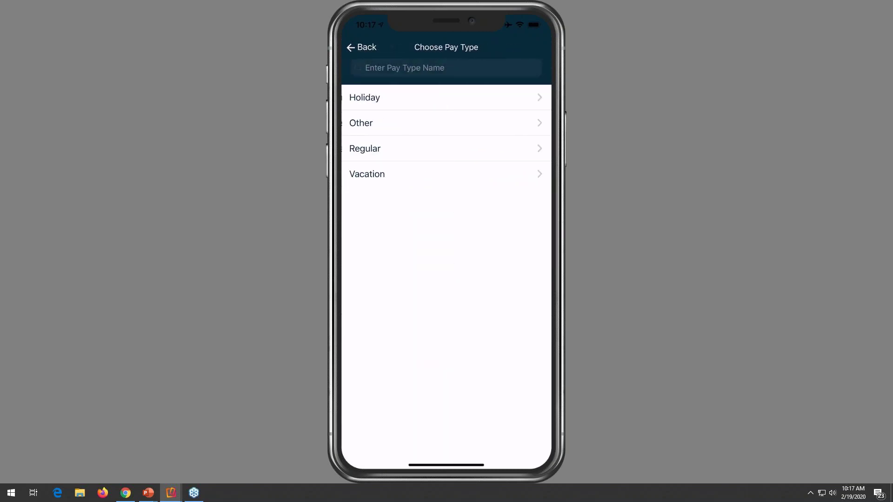
click(364, 149)
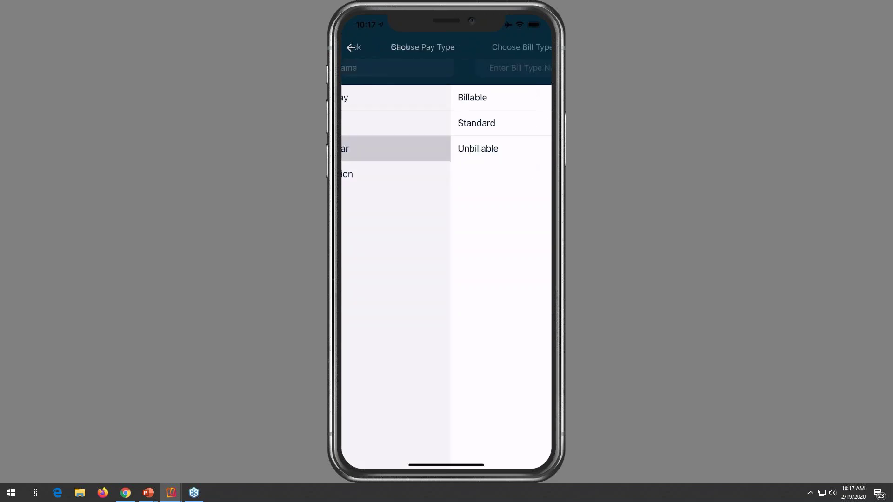
click(362, 97)
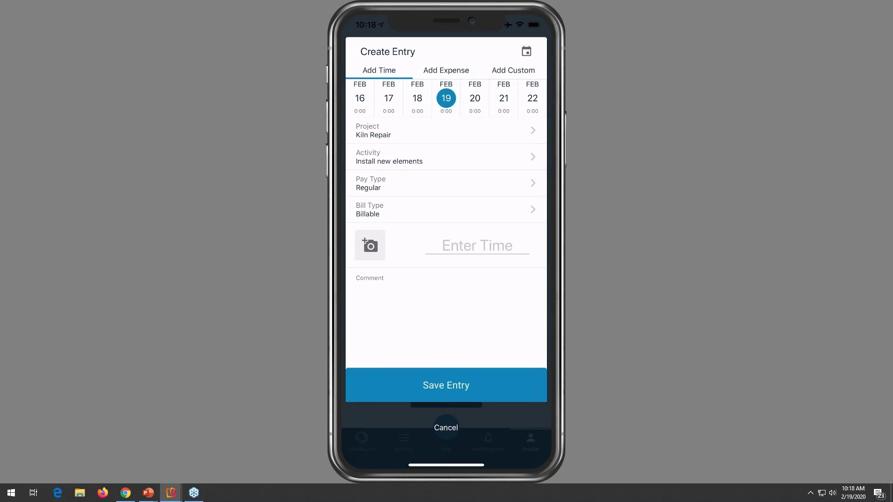
Set the entry's time to 3:00, add the comment "It took me less than than I tough" and save the entry
click(477, 246)
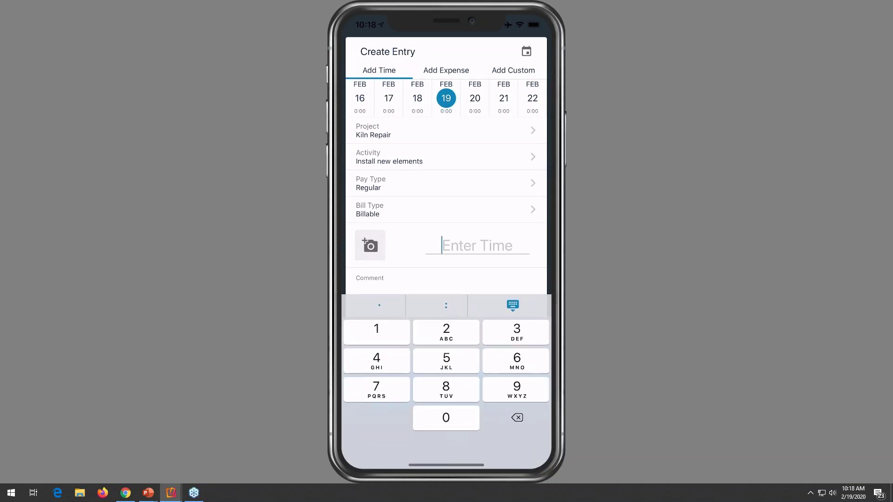
text(3)
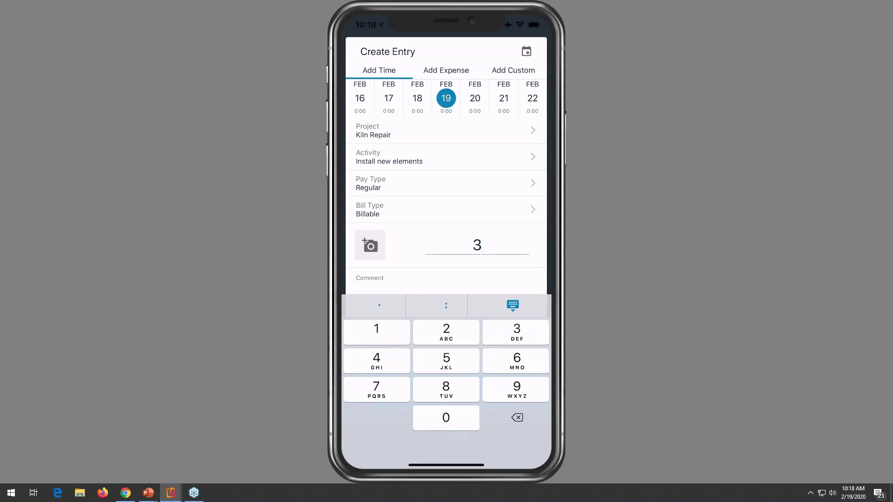
text(:00)
click(372, 281)
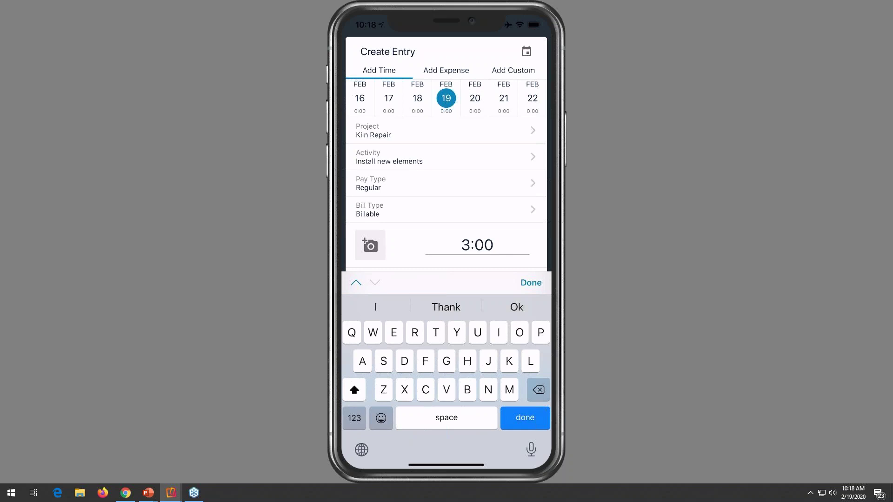
text(I too)
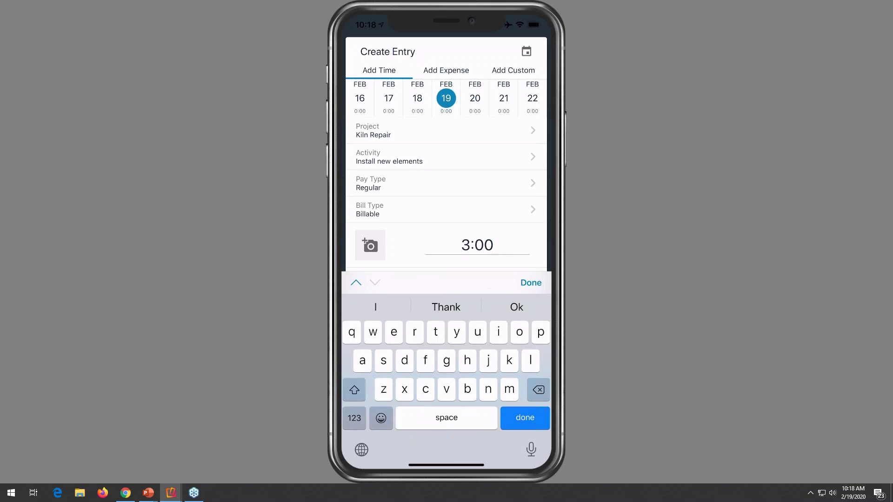
text( we than I )
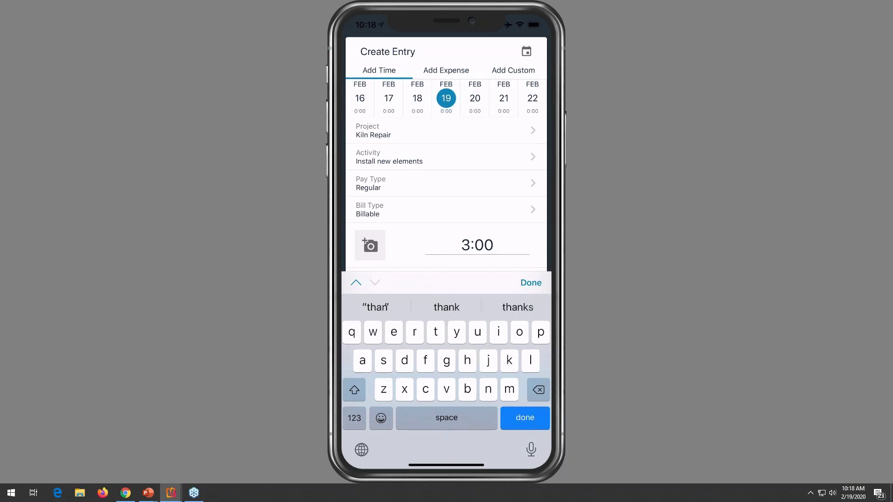
text(t)
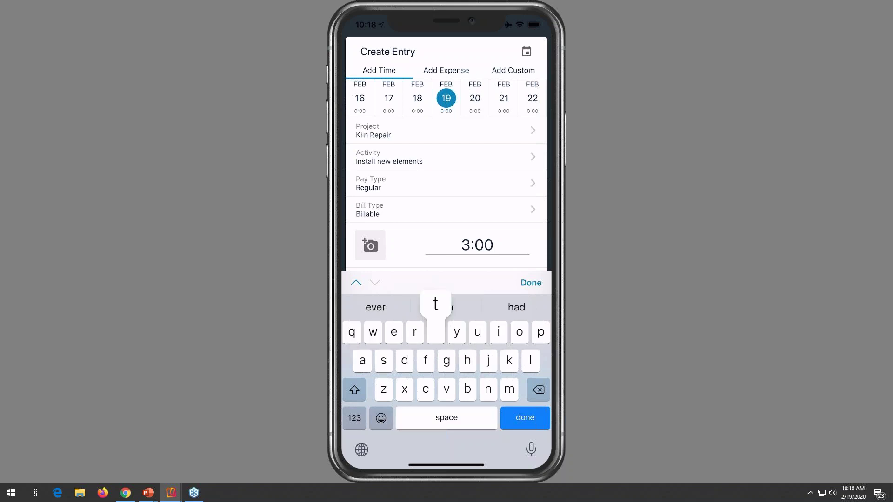
text(ought)
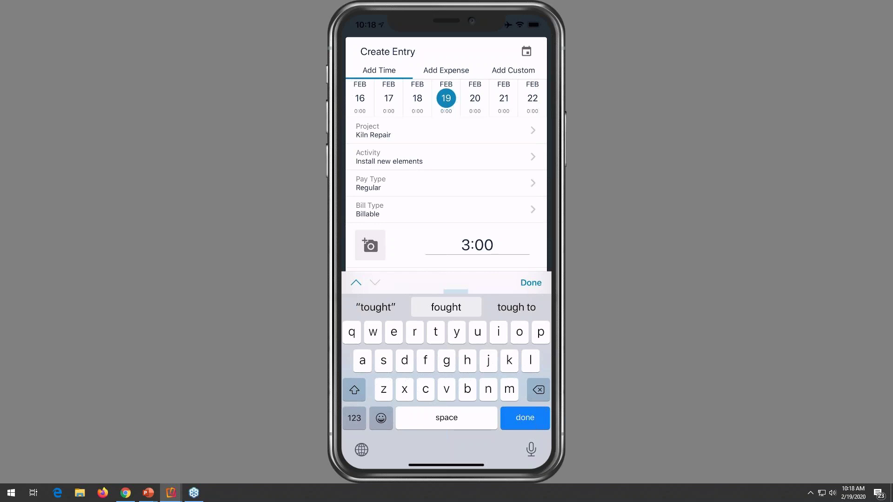
key(BackSpace)
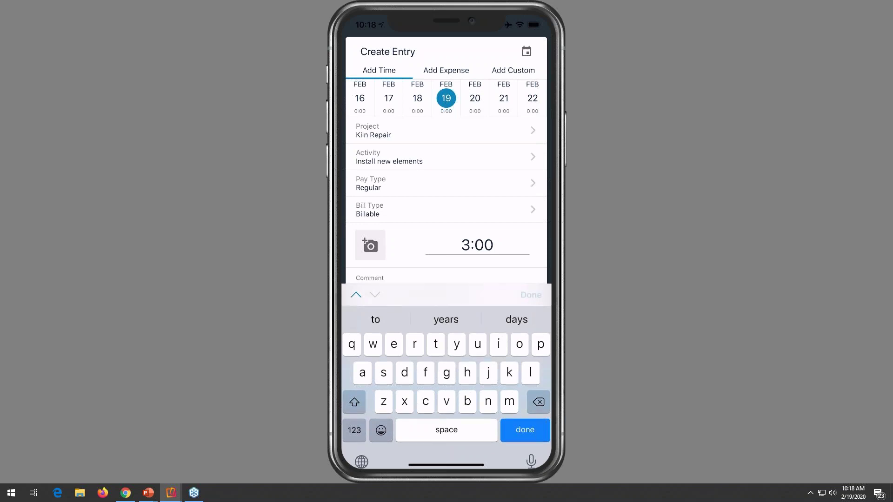
key(Return)
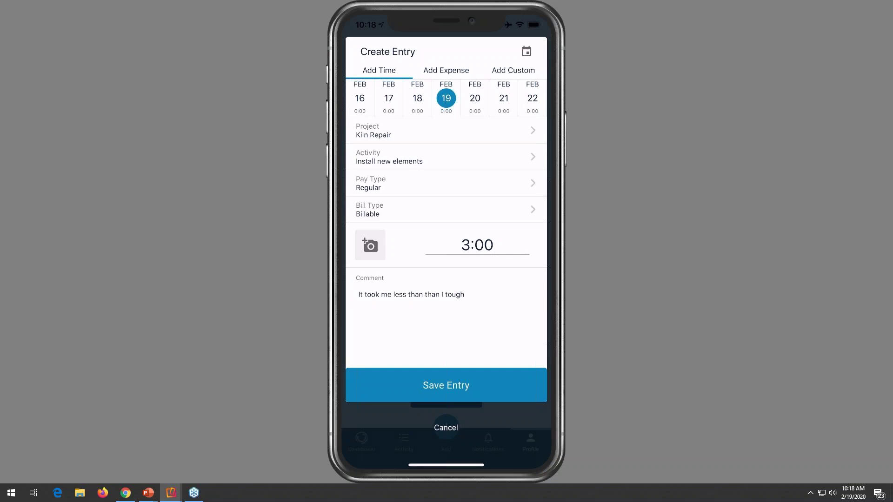
click(446, 385)
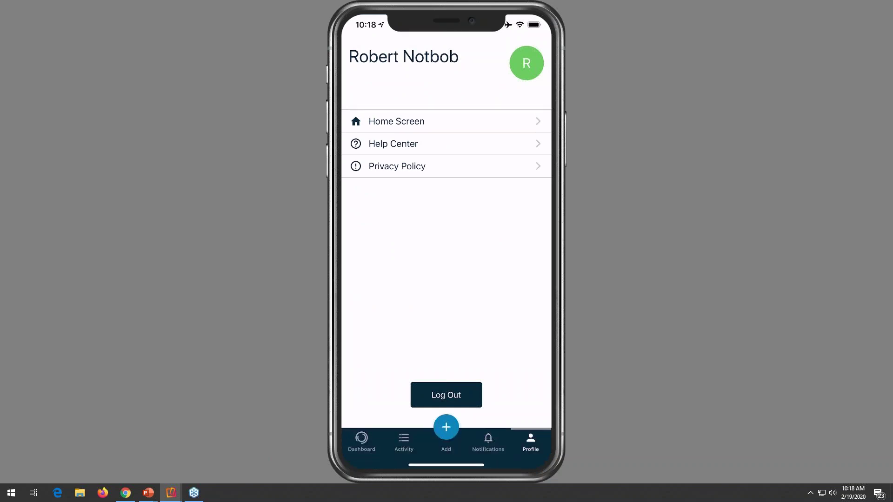
Save a 25 US$ Mileage expense for Kiln Repair with source Company, and submit the week's time and expense sheets
click(404, 442)
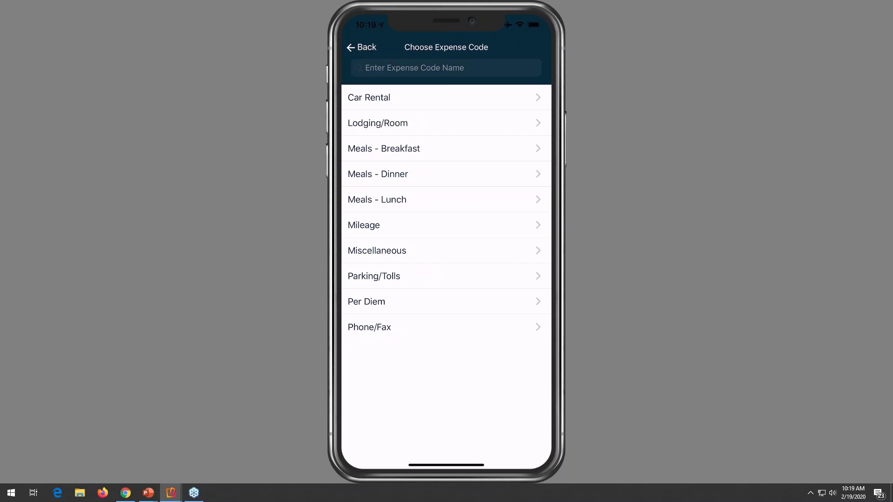
click(363, 225)
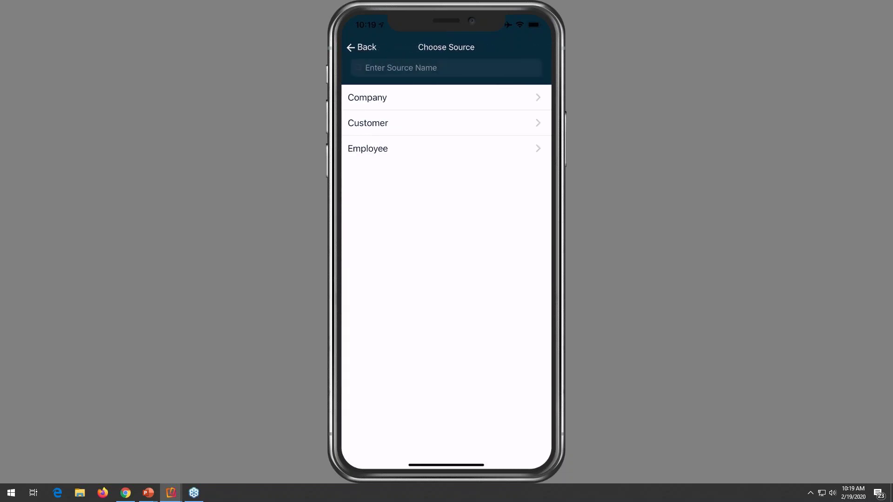
click(368, 97)
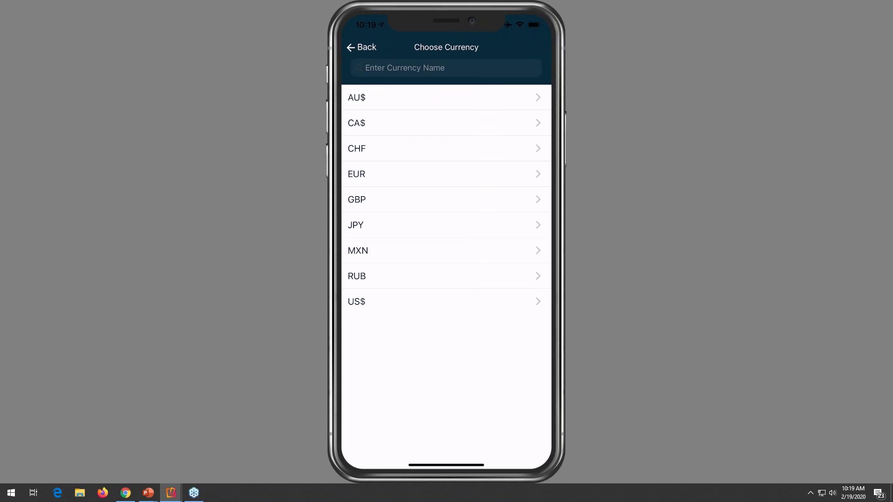
click(367, 97)
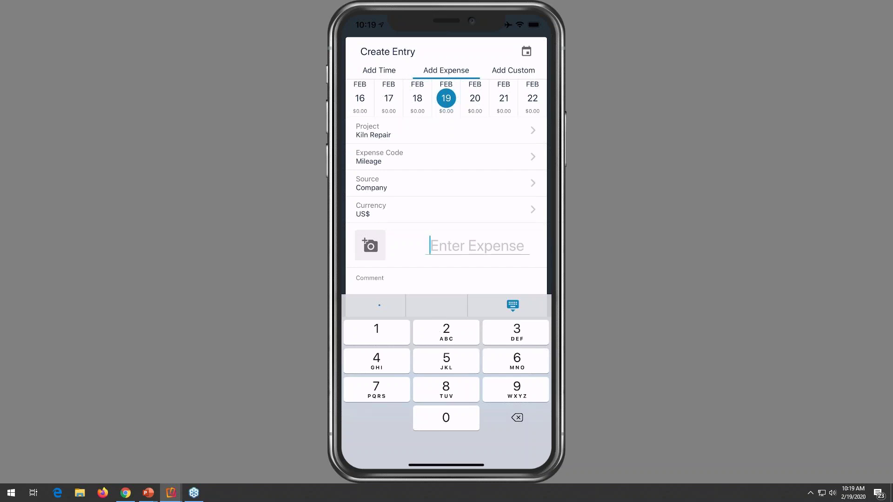
text(25)
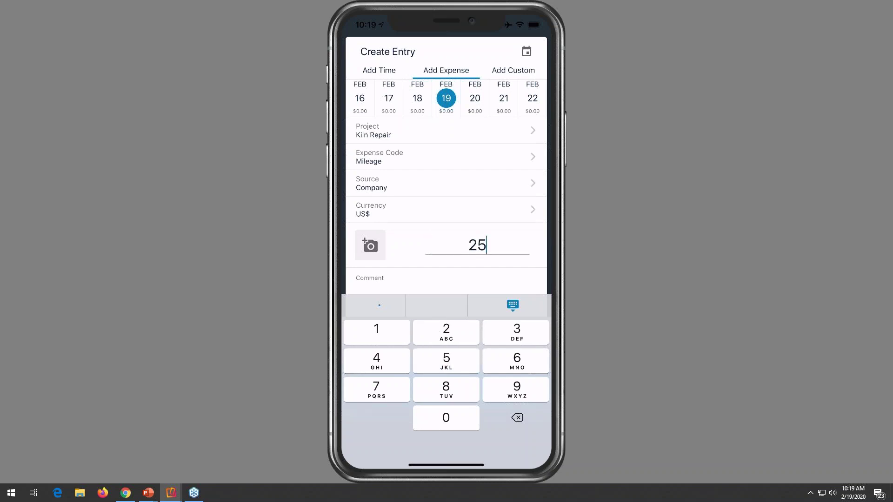
key(Return)
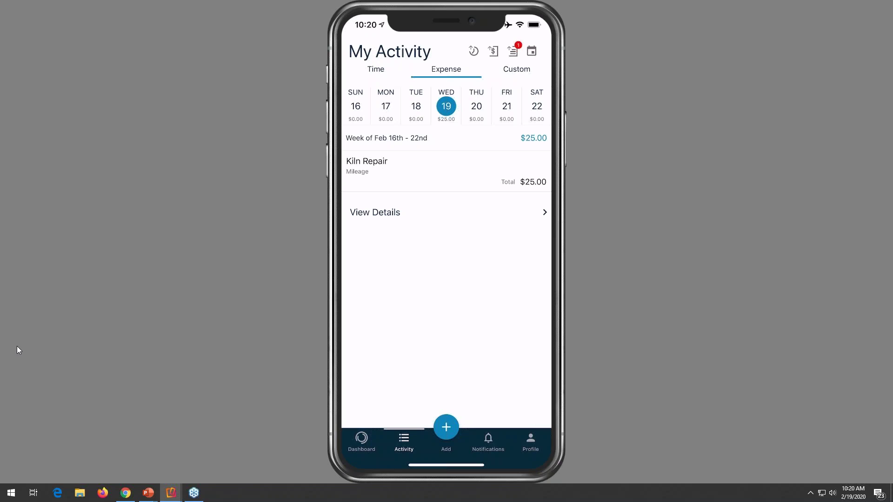
Switch to Journyx in Chrome, sign out and sign back in with the approver's saved username and password
click(127, 497)
click(868, 50)
click(836, 254)
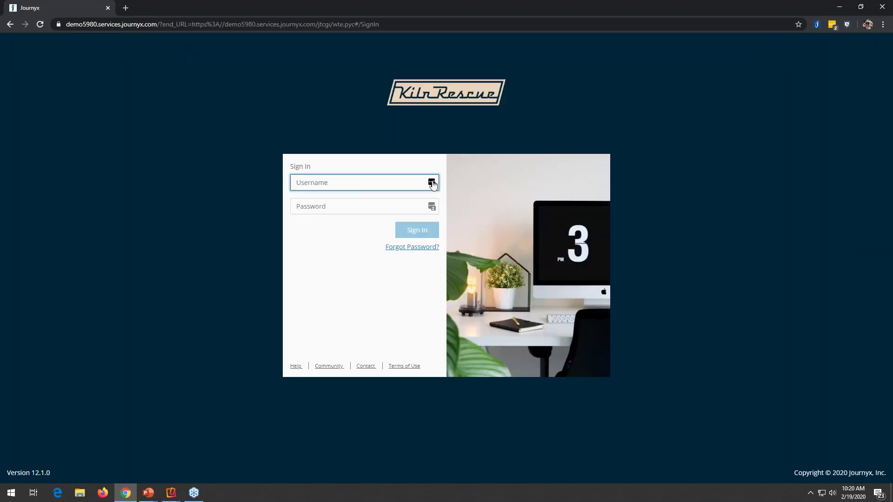
click(432, 183)
click(320, 275)
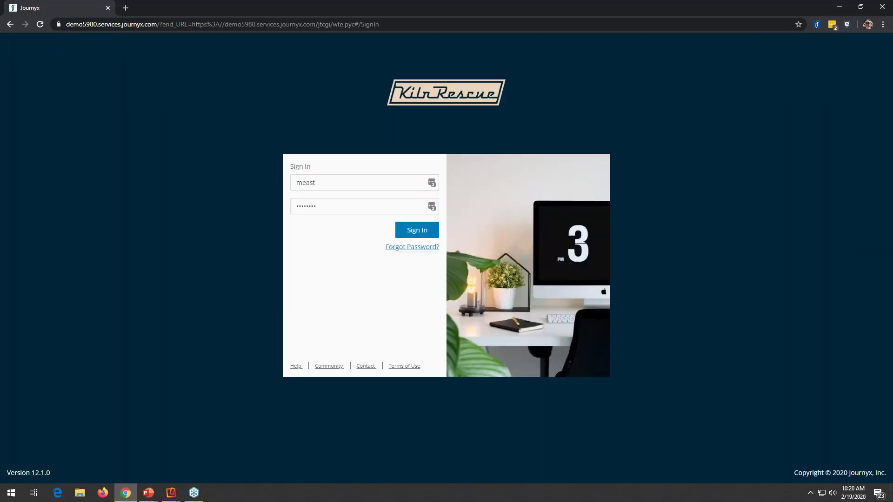
click(417, 231)
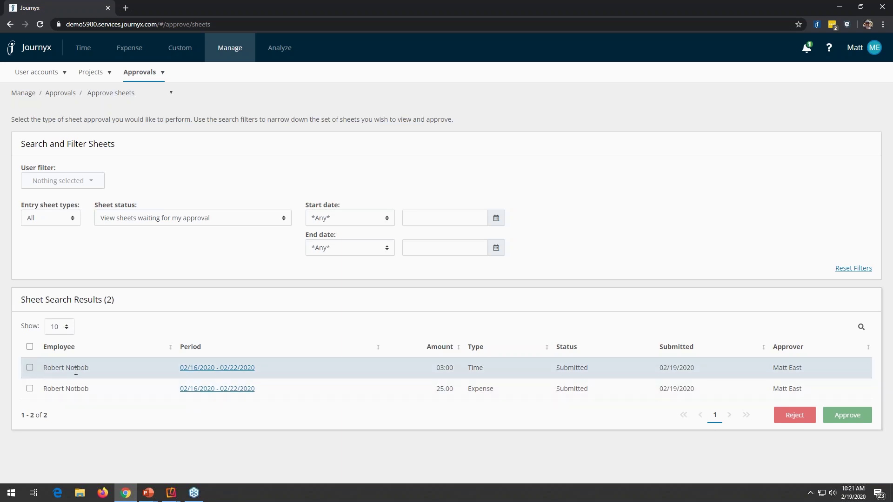
Among the sheets waiting for approval, select and open the submitted time sheet and expand Kiln Repair down to its bill type
click(30, 368)
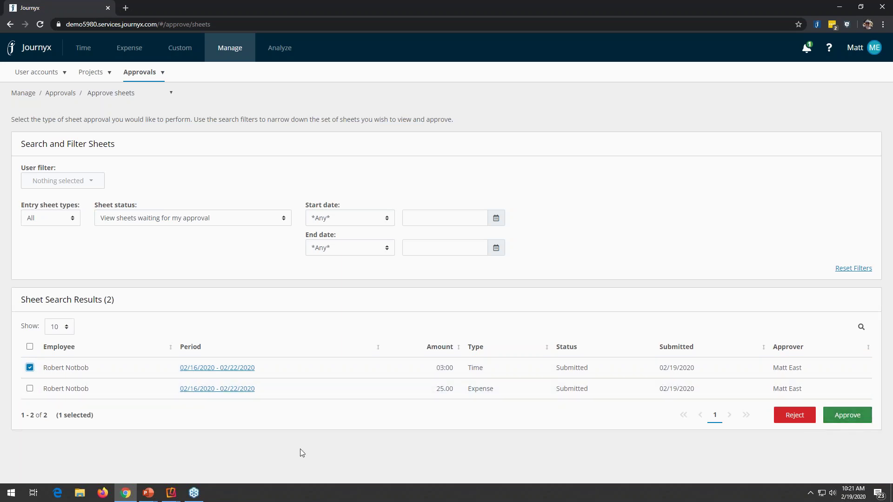
click(223, 368)
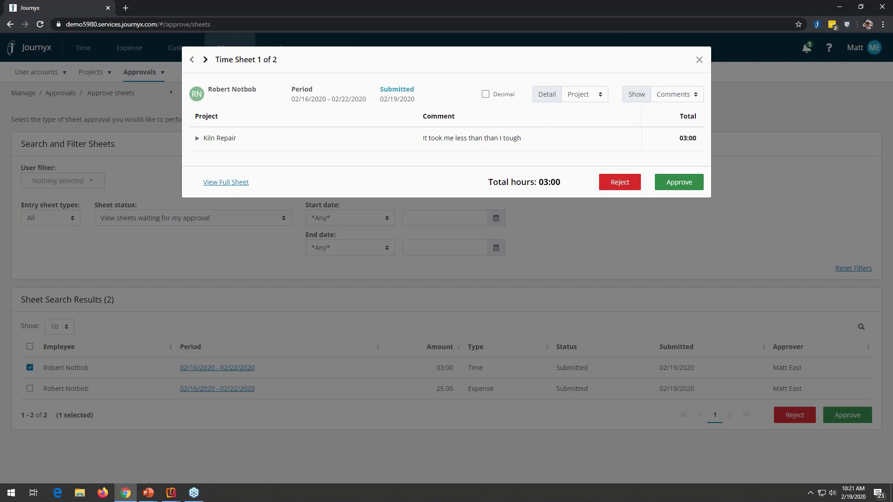
click(196, 138)
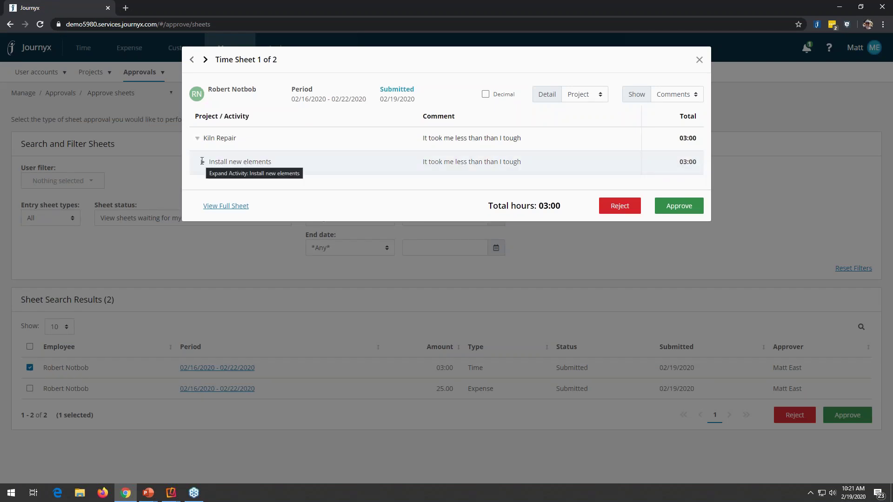
click(203, 162)
click(207, 185)
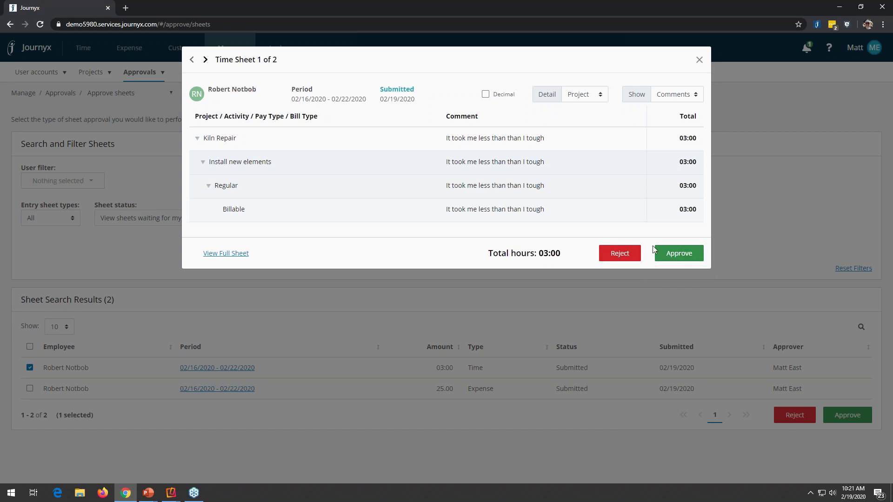
Review the submitted time sheet in its full view, close that view and approve the sheet
click(241, 257)
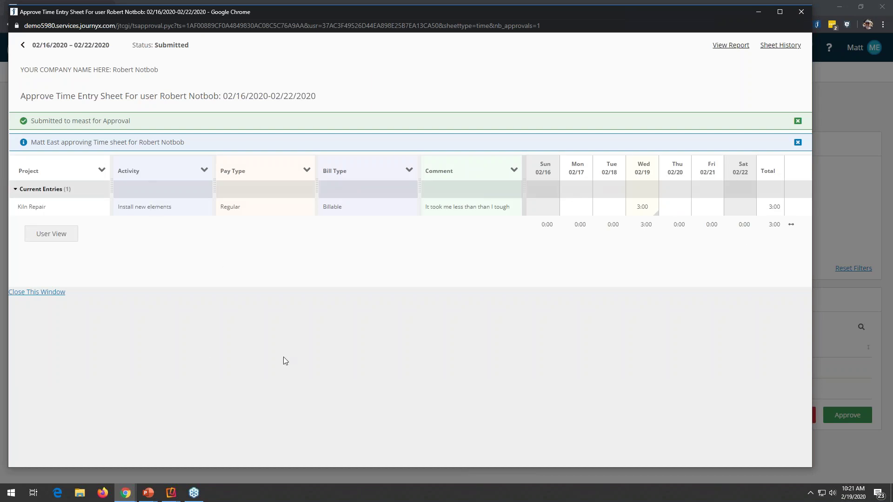
click(802, 12)
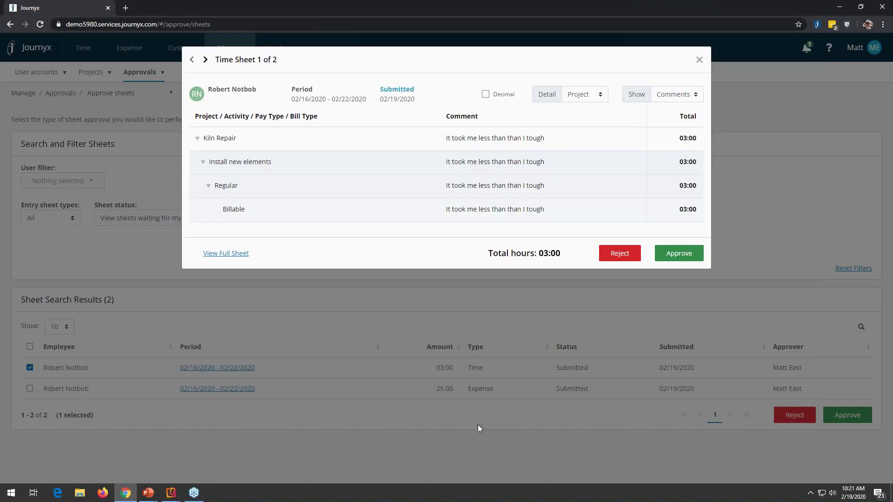
click(676, 256)
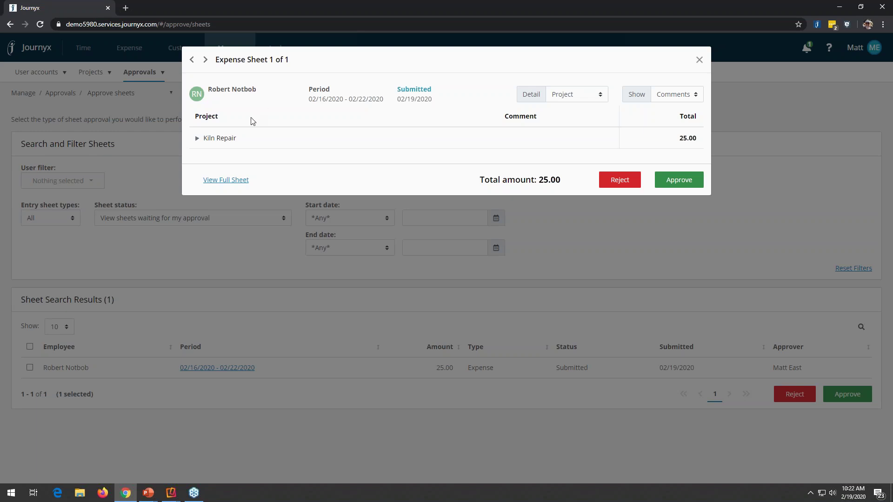
Expand Kiln Repair on the expense sheet down to its currency and approve the sheet
click(196, 138)
click(201, 160)
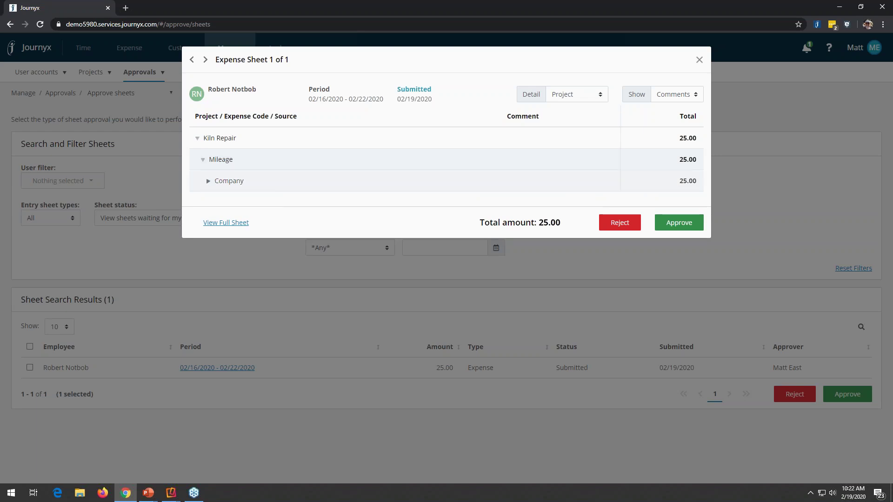
click(208, 181)
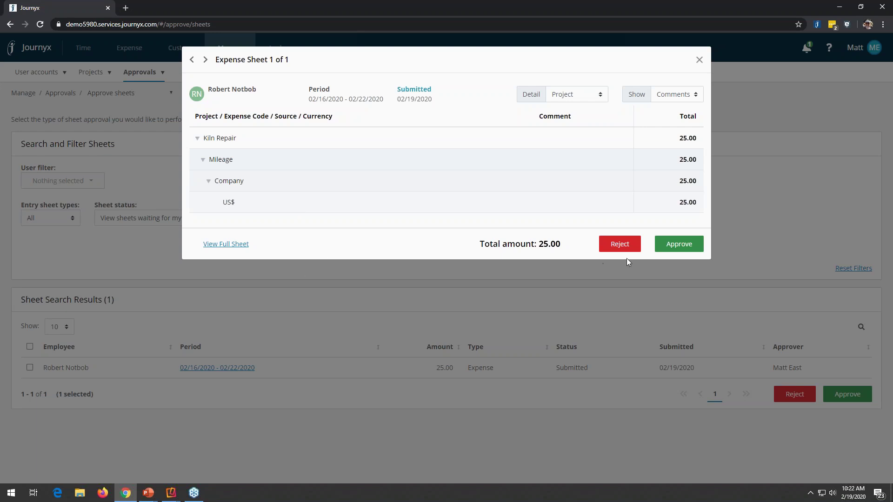
click(672, 250)
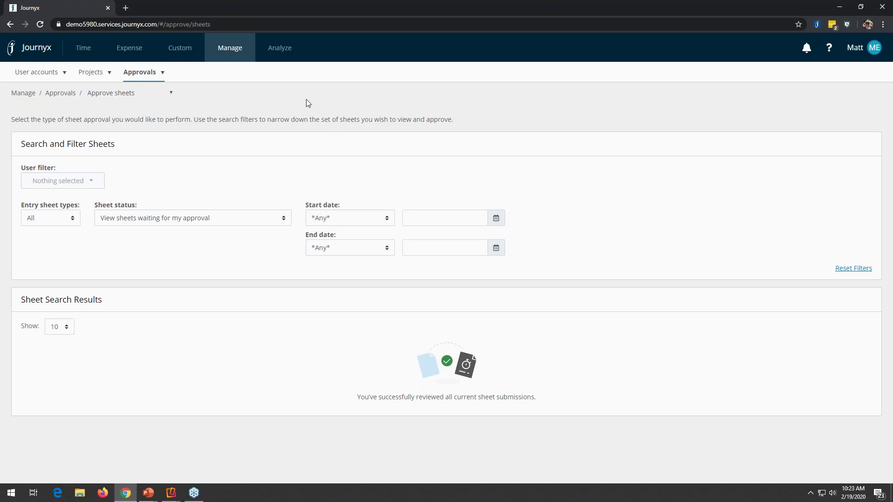
Sign out of the approver's account and sign in with the administrator's saved username and password
mouse_move(279, 55)
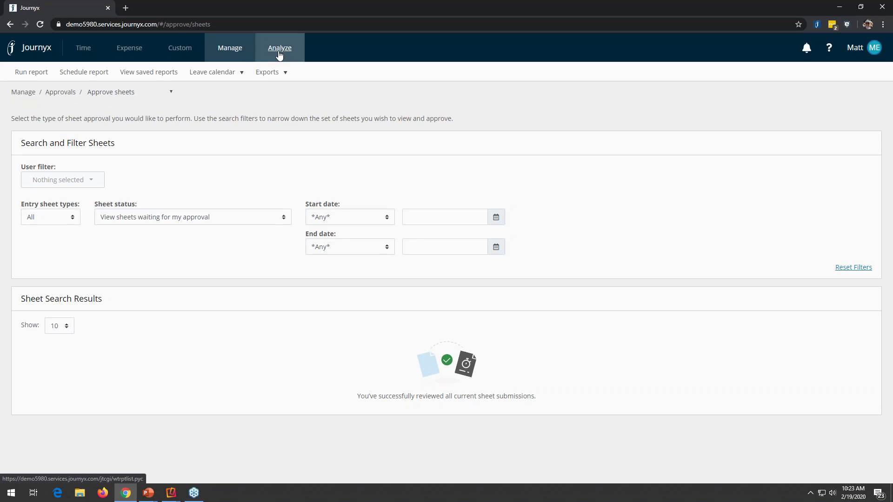
click(865, 48)
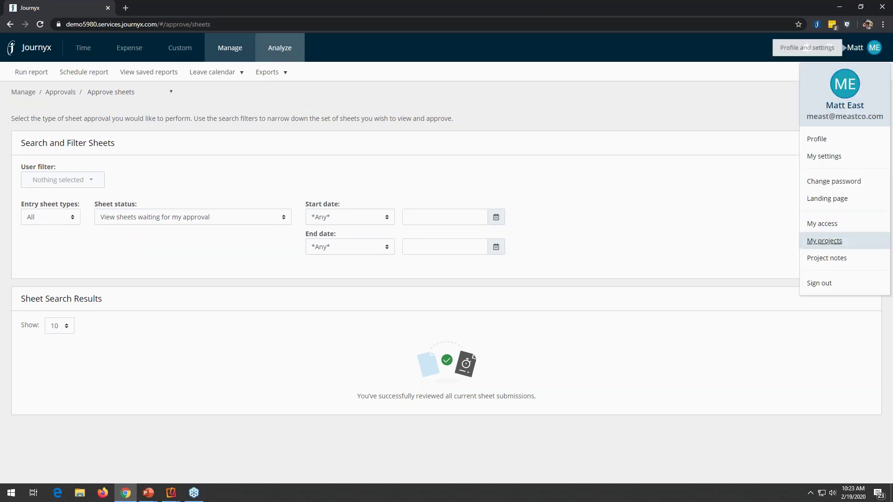
click(855, 49)
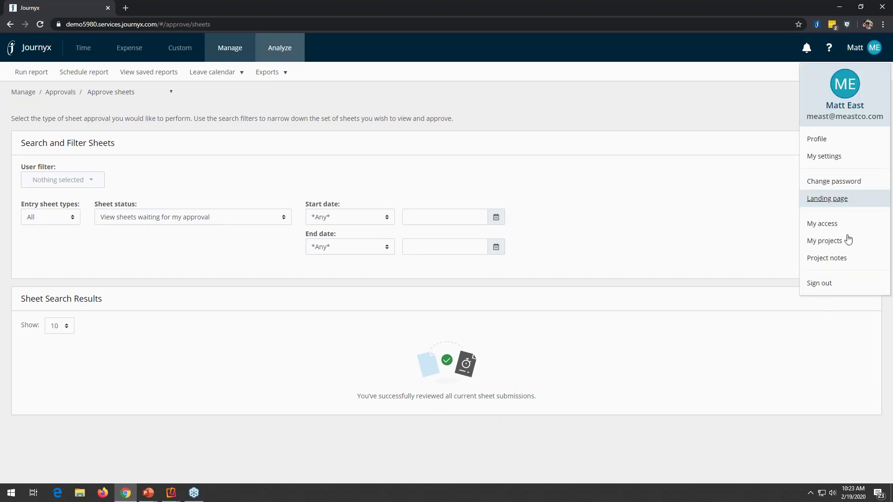
click(839, 285)
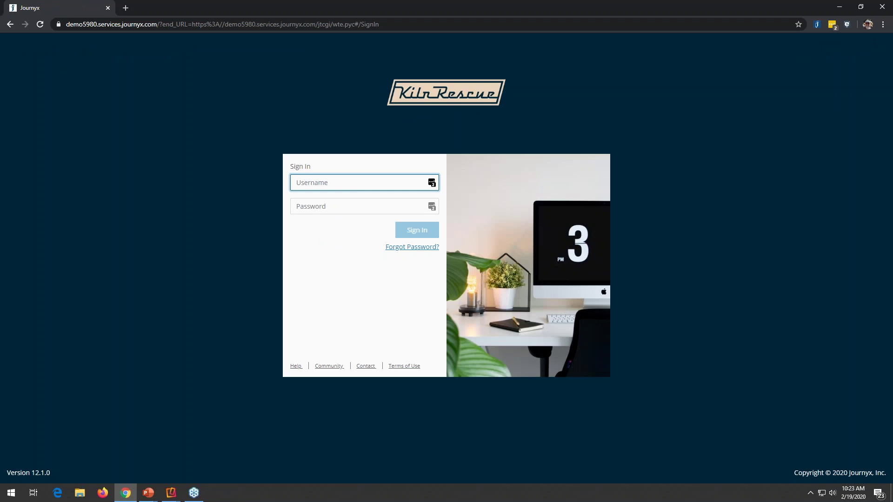
click(431, 182)
click(319, 278)
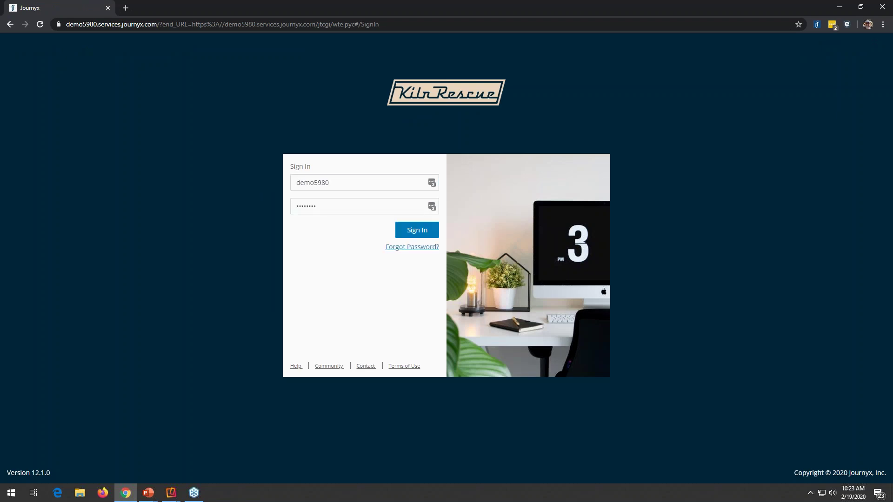
click(408, 232)
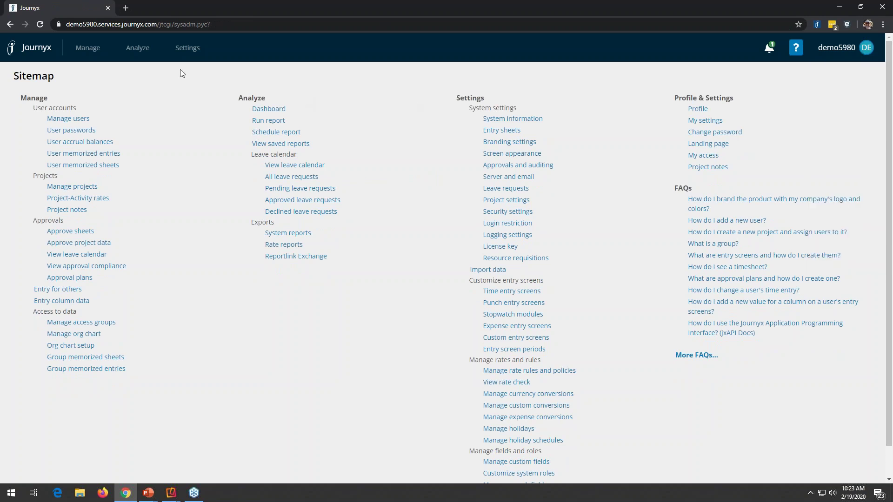
Open the analysis dashboard and view the Hours by User chart as bars and again as a pie chart
mouse_move(145, 52)
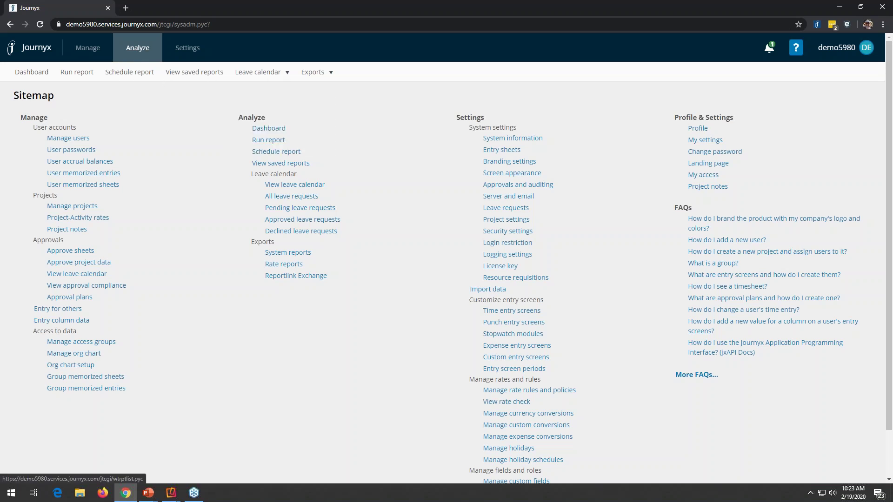
click(39, 75)
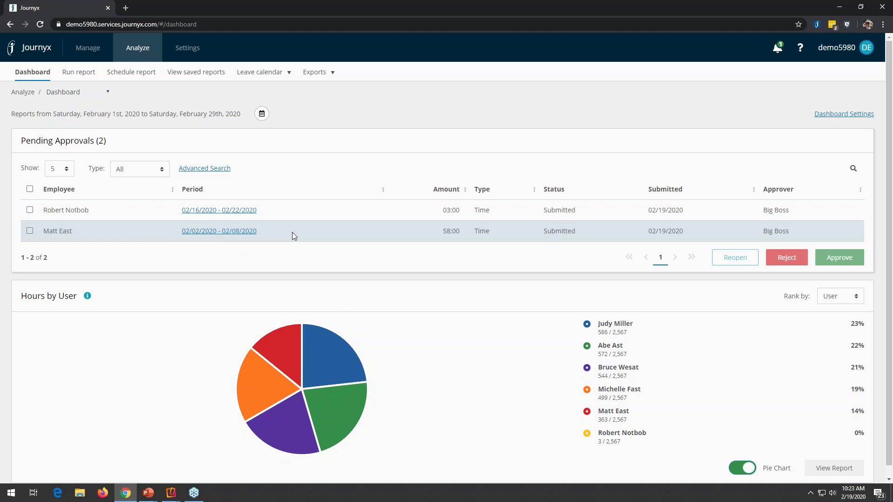
scroll(130, 341, down, 1)
scroll(130, 341, down, 1)
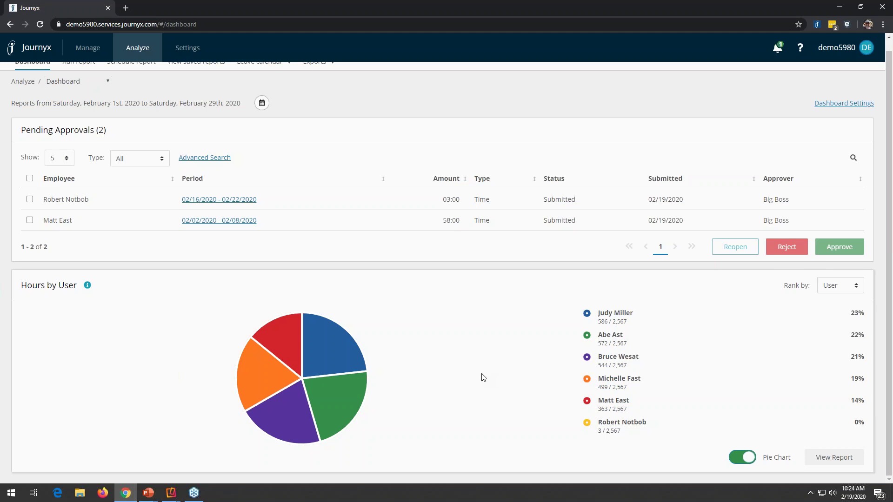
click(746, 458)
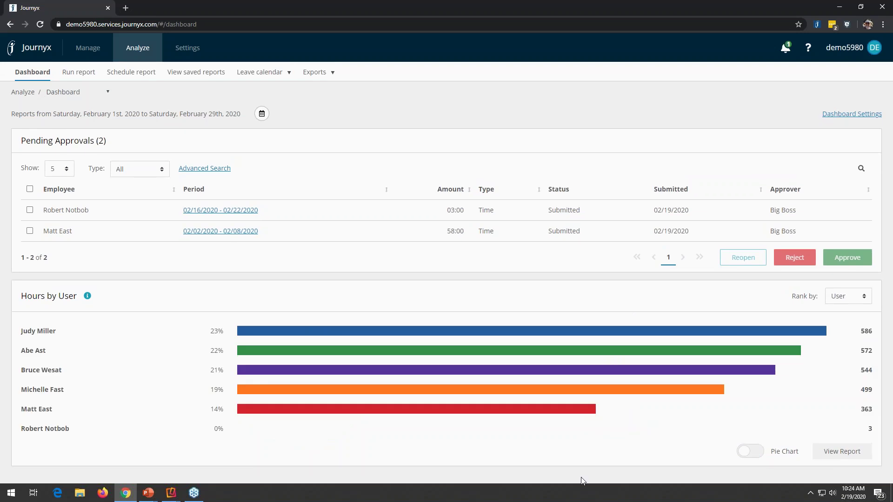
click(750, 452)
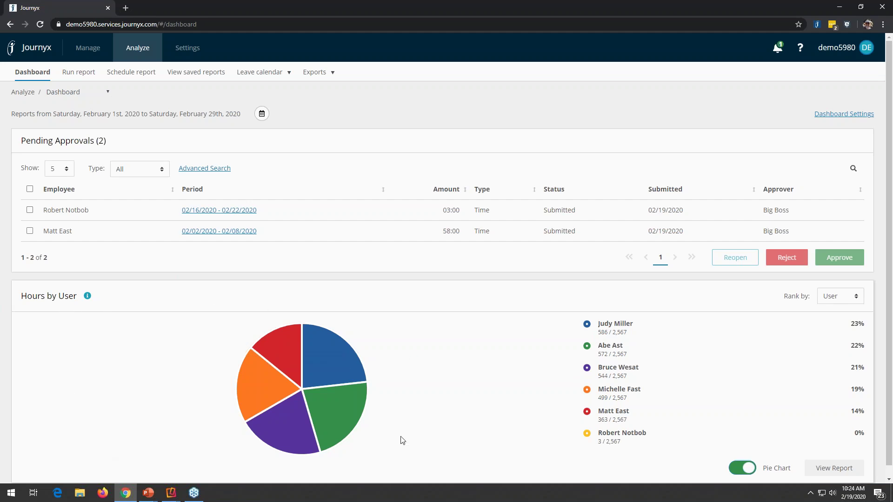
mouse_move(327, 364)
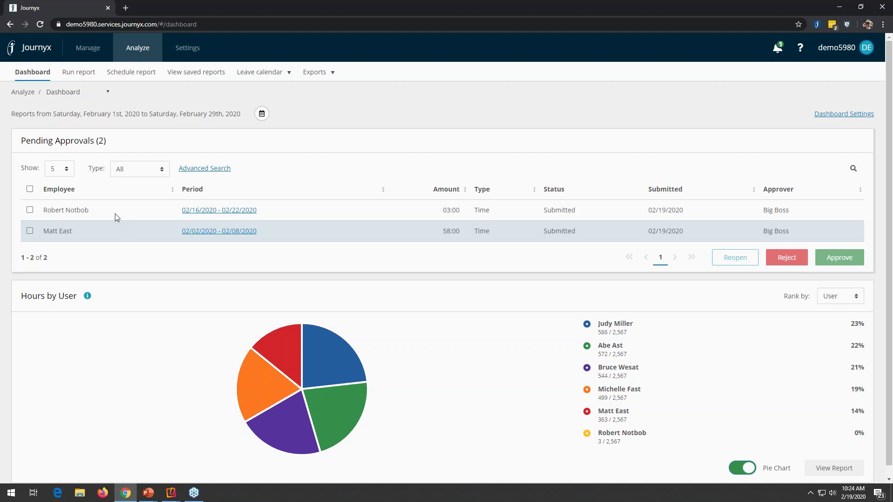
Go to the standard reports, check the report types available for creation, and open My Timesheet Report for modification
click(82, 75)
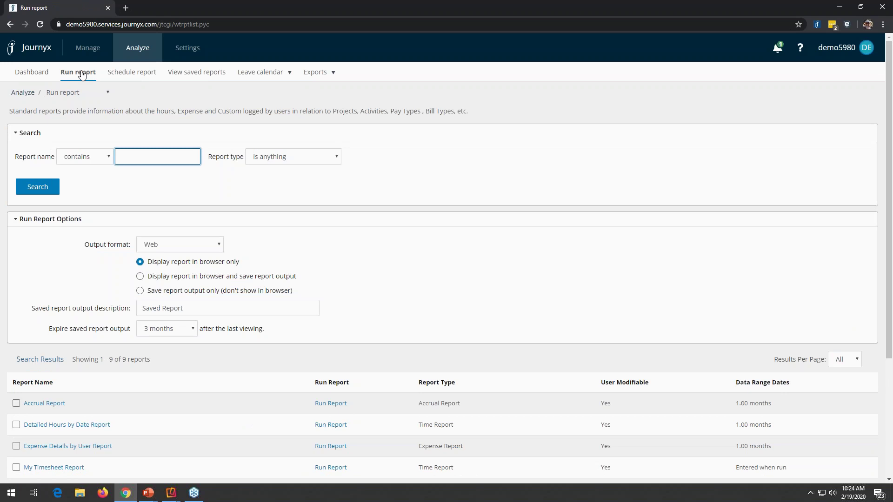
scroll(292, 276, down, 4)
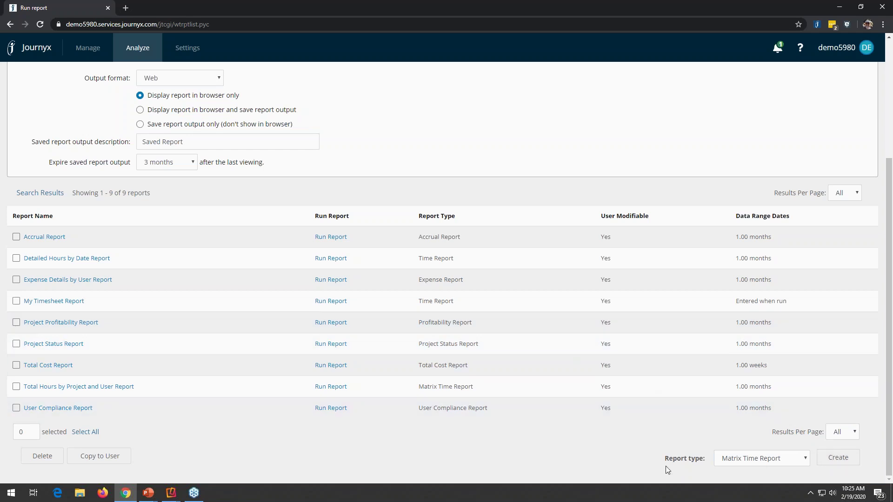
click(784, 460)
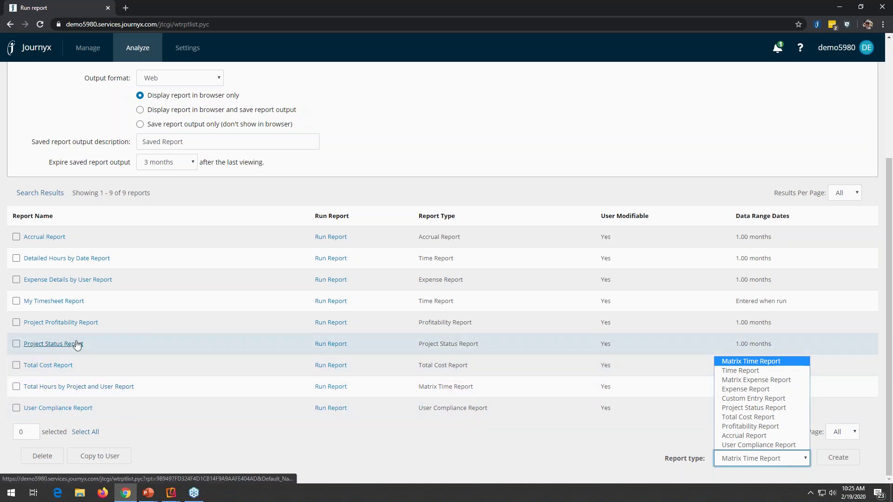
click(75, 305)
click(74, 305)
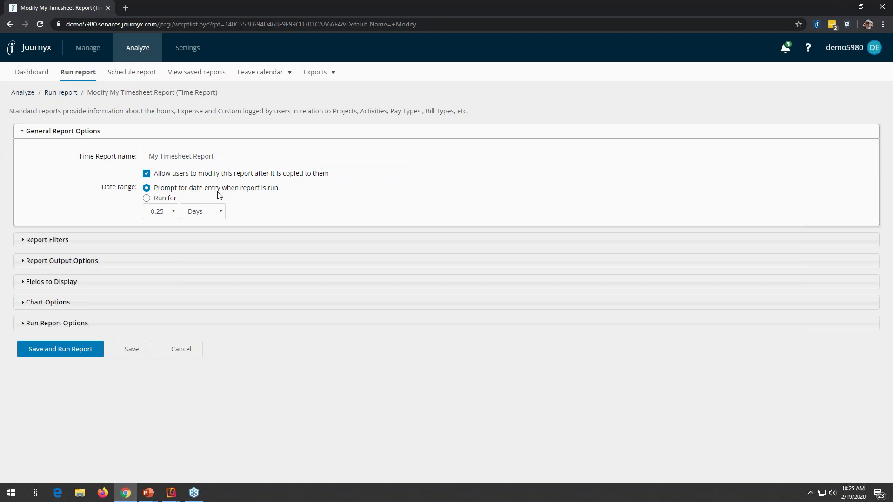
Try a fixed date range of 10 days for the report and return to prompting for dates when it is run
click(147, 198)
click(172, 212)
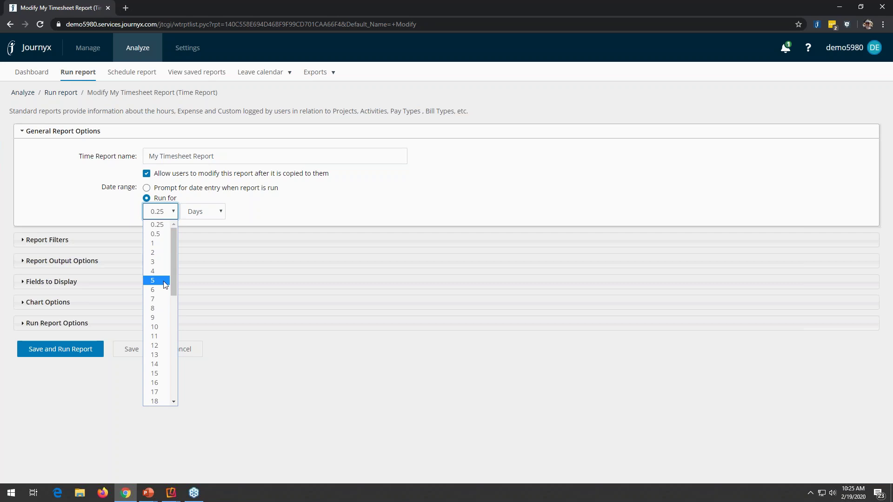
click(166, 324)
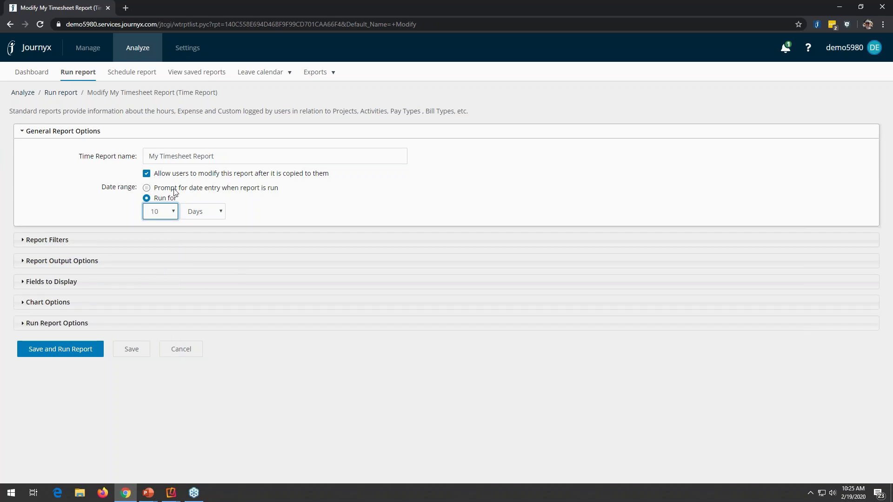
click(153, 189)
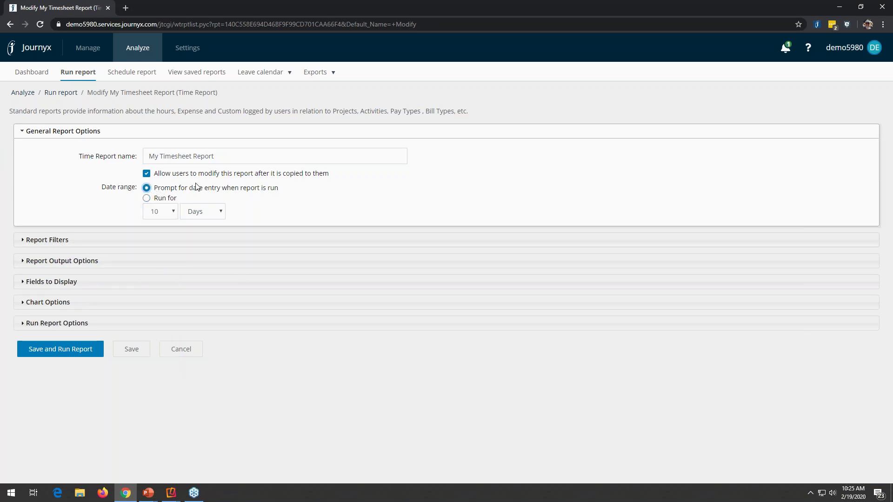
In the report filters, include only one selected employee and check the project filter
click(57, 241)
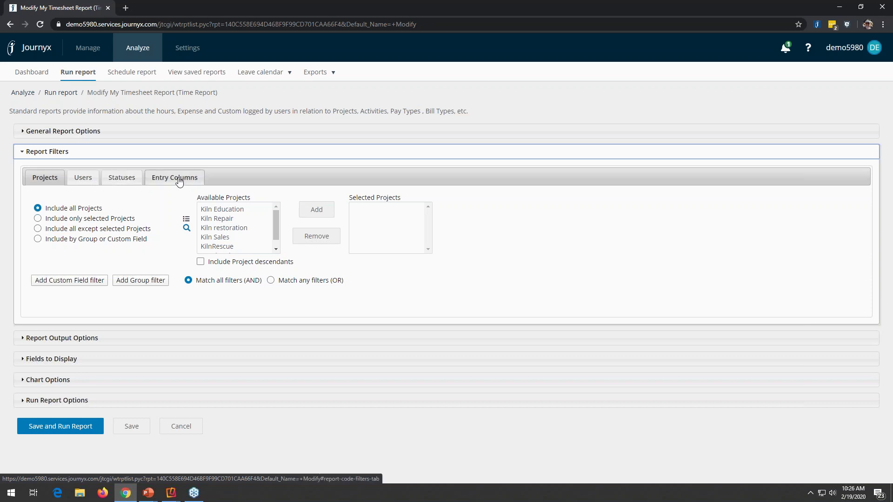
click(83, 179)
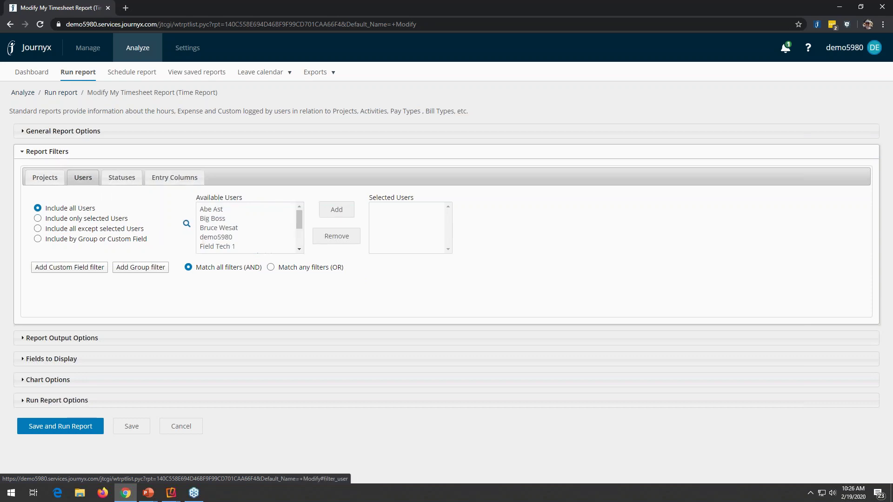
click(298, 250)
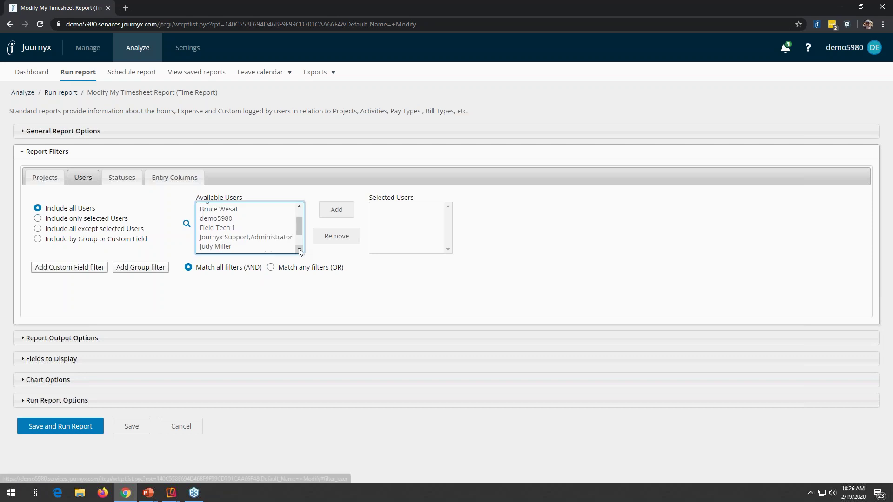
click(298, 249)
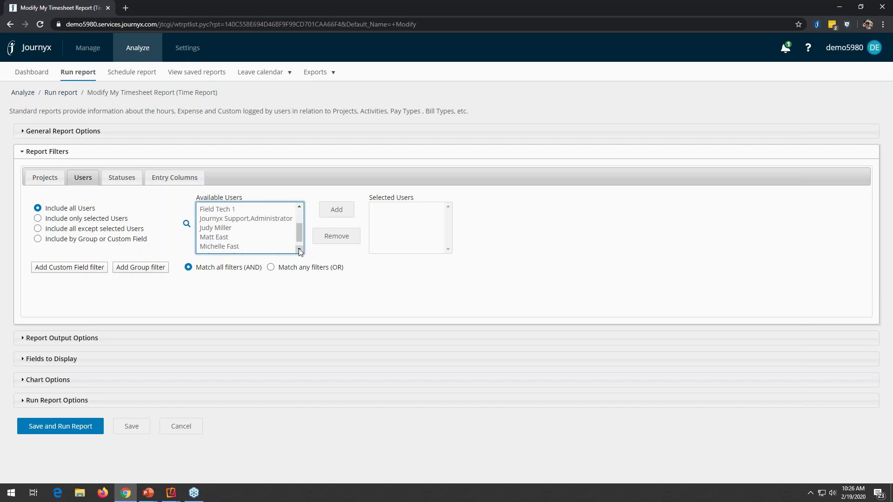
click(212, 229)
click(336, 210)
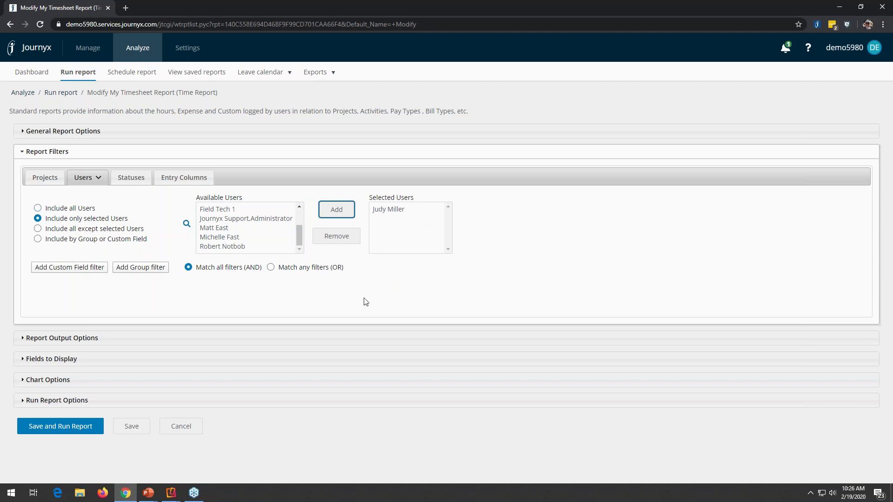
click(44, 178)
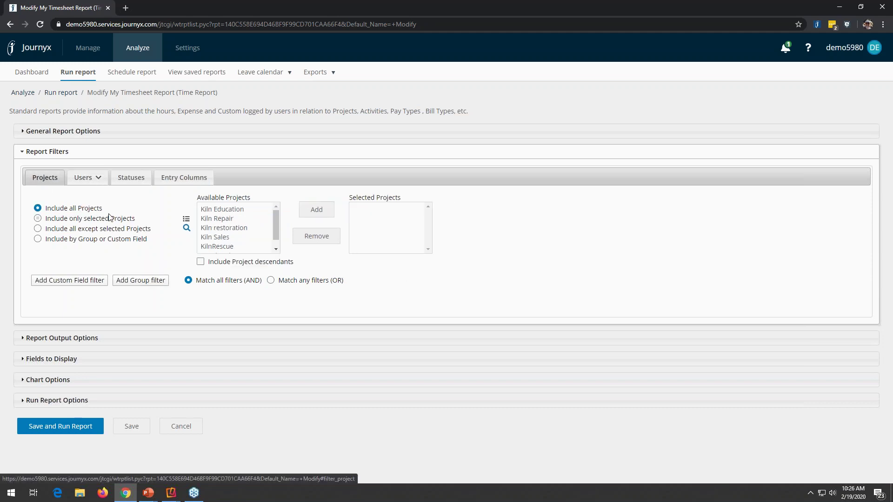
click(89, 178)
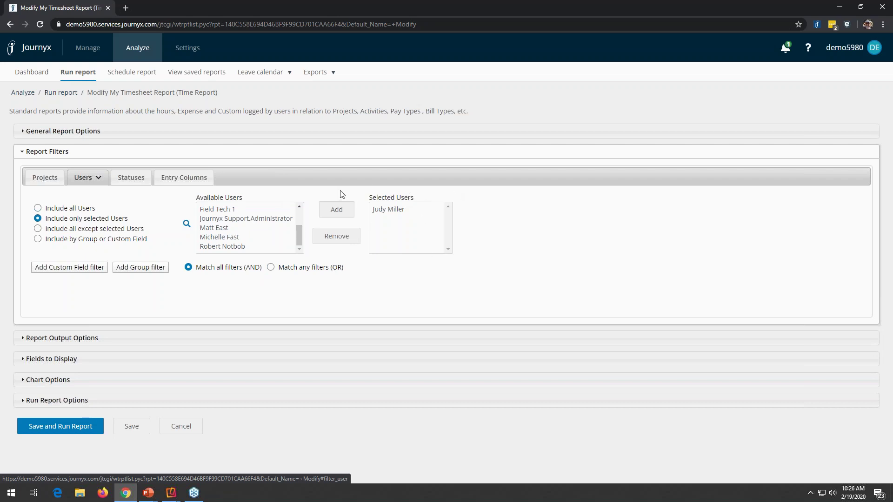
In the report output options, set the report to show a subtotal for every 1 Weeks
click(70, 336)
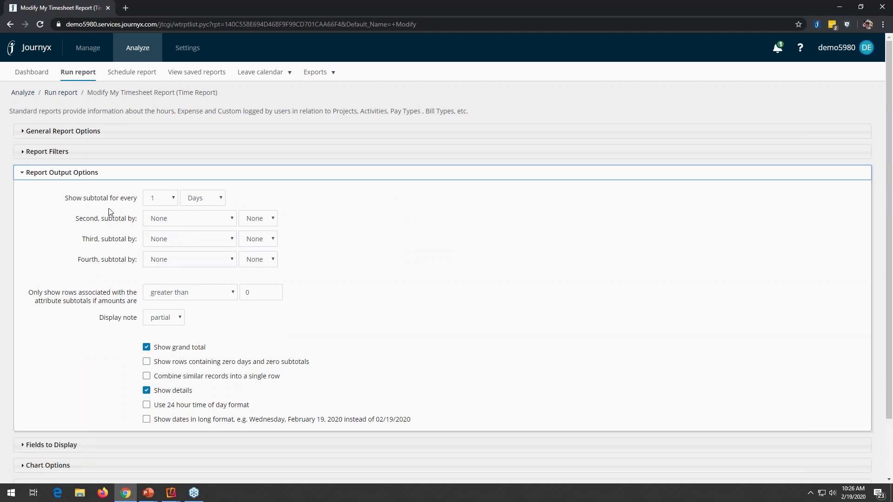
click(172, 199)
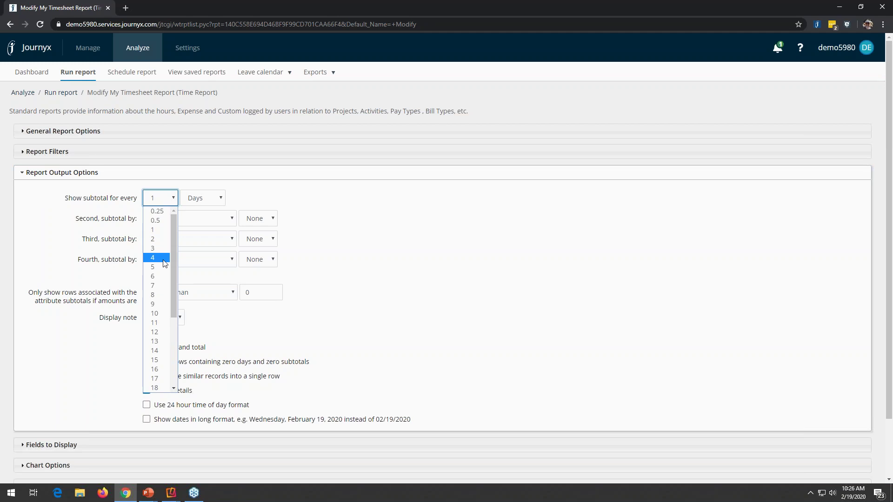
click(161, 230)
click(210, 202)
click(211, 222)
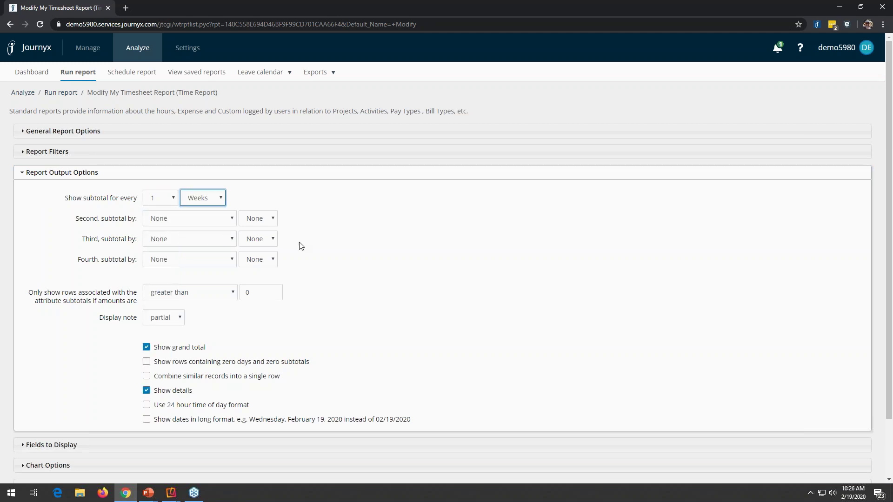
Set the report's second subtotal to group by the User field from Time Record Fields
click(231, 219)
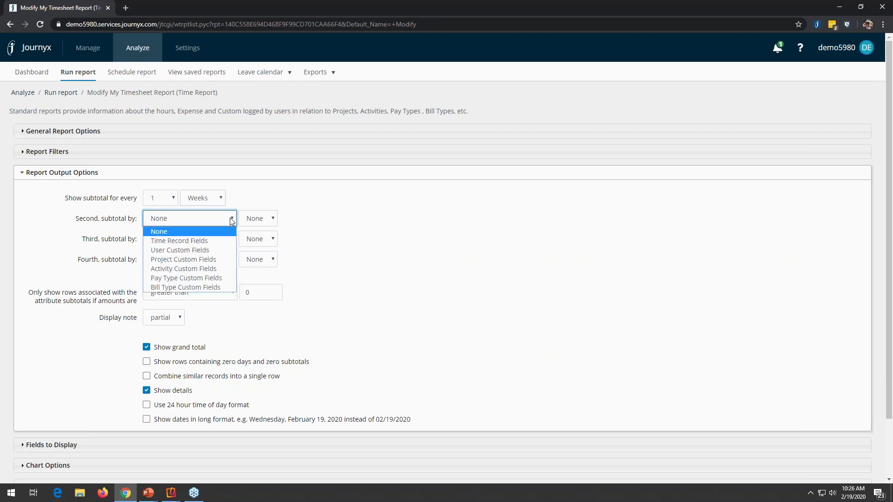
click(200, 241)
click(271, 225)
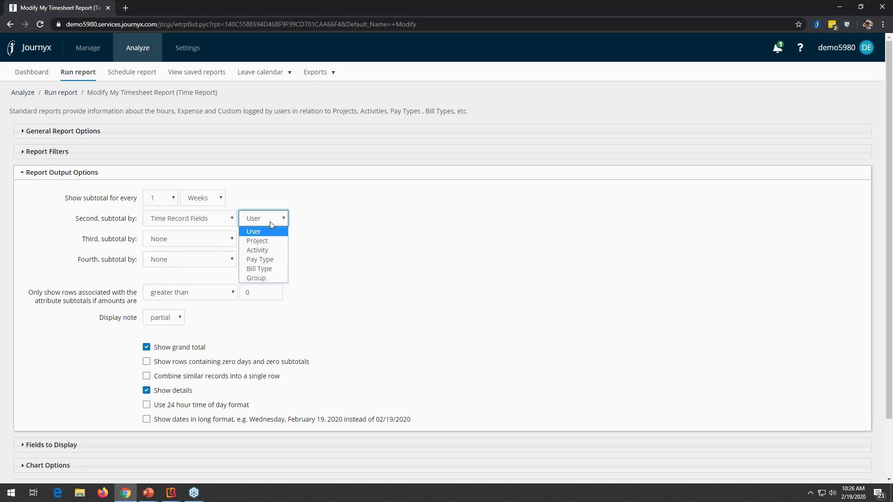
click(346, 234)
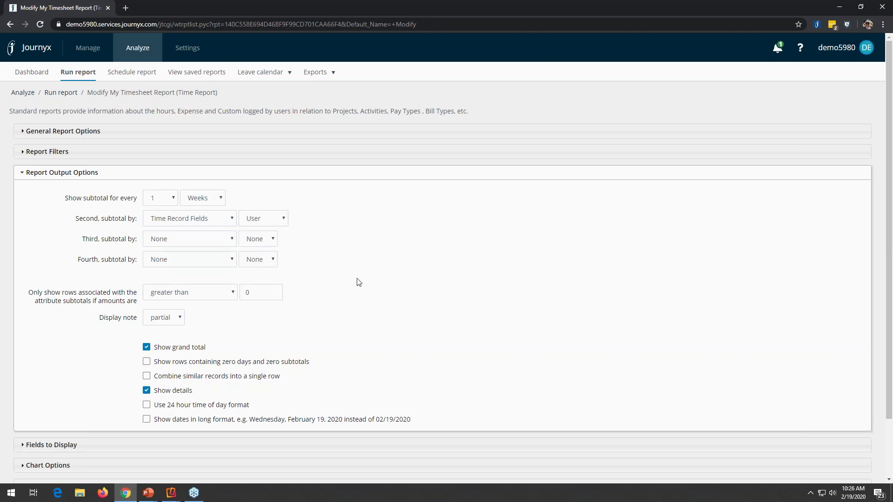
Review the fields displayed in the report and add a Pie Chart ranked by Activity
click(51, 445)
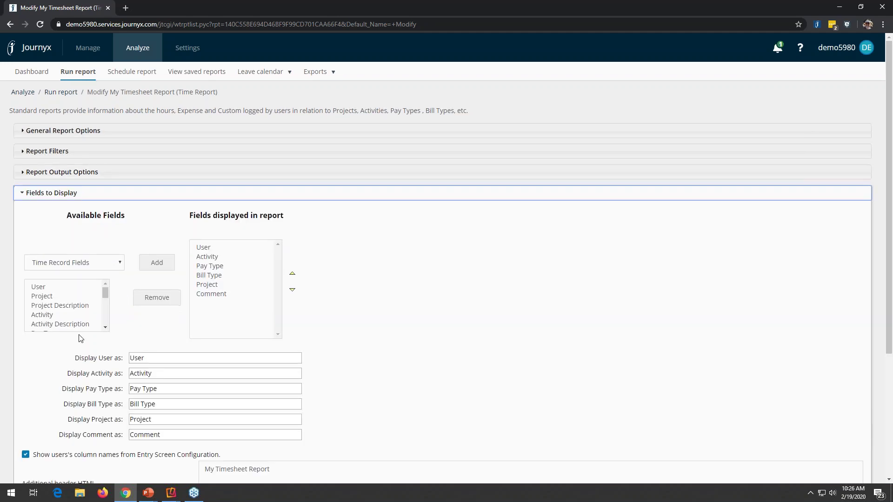
scroll(79, 338, down, 2)
scroll(79, 338, down, 1)
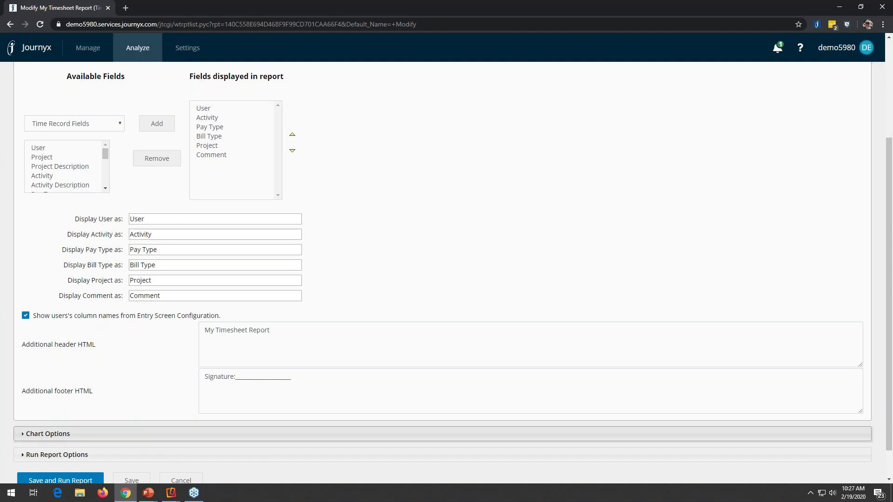
click(46, 433)
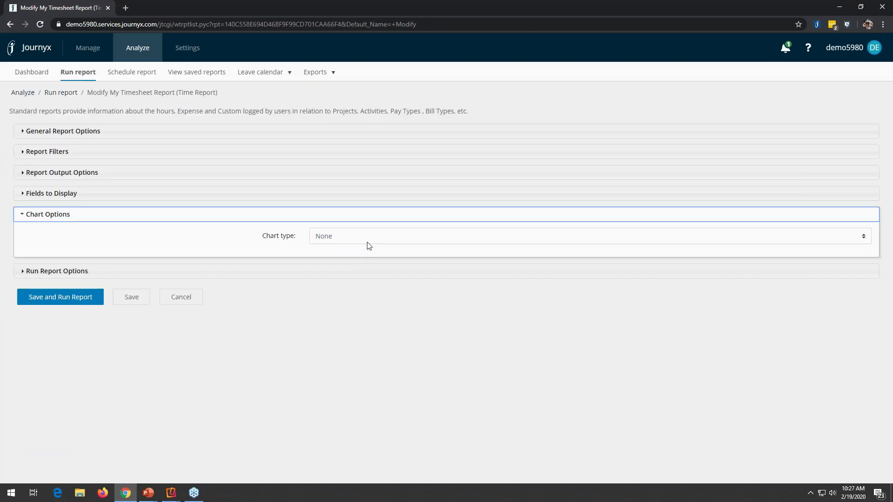
click(370, 237)
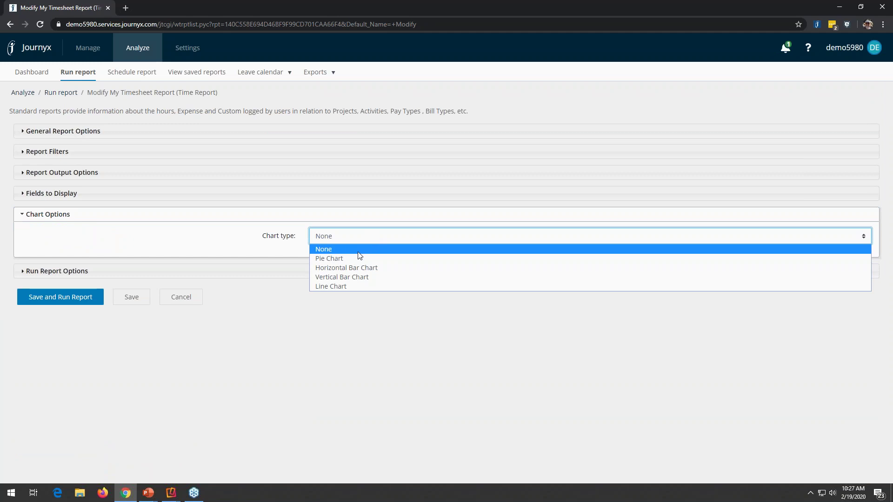
click(340, 257)
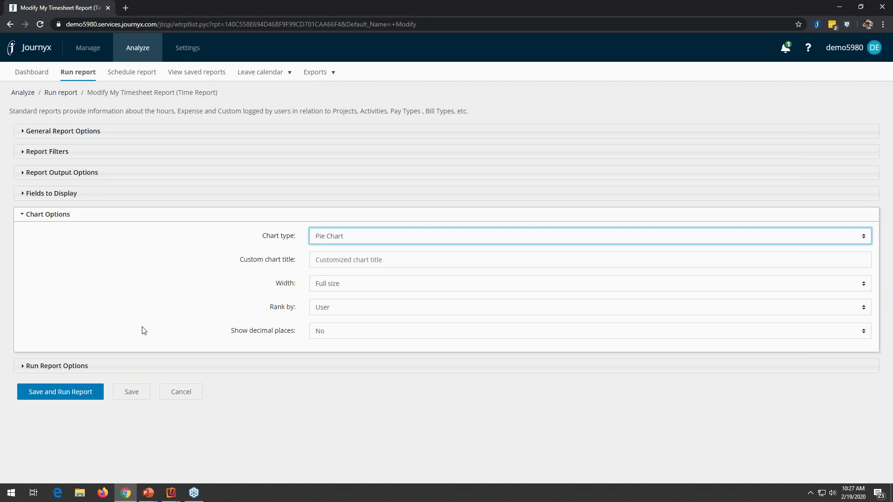
click(343, 309)
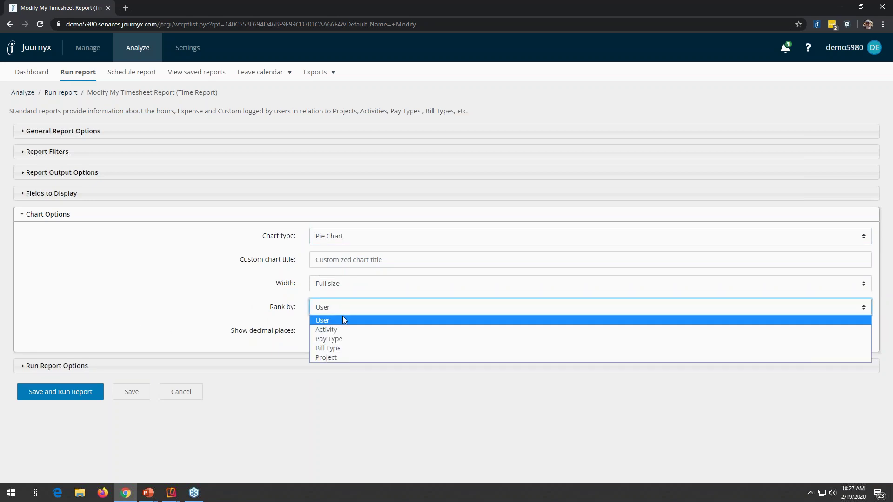
click(345, 330)
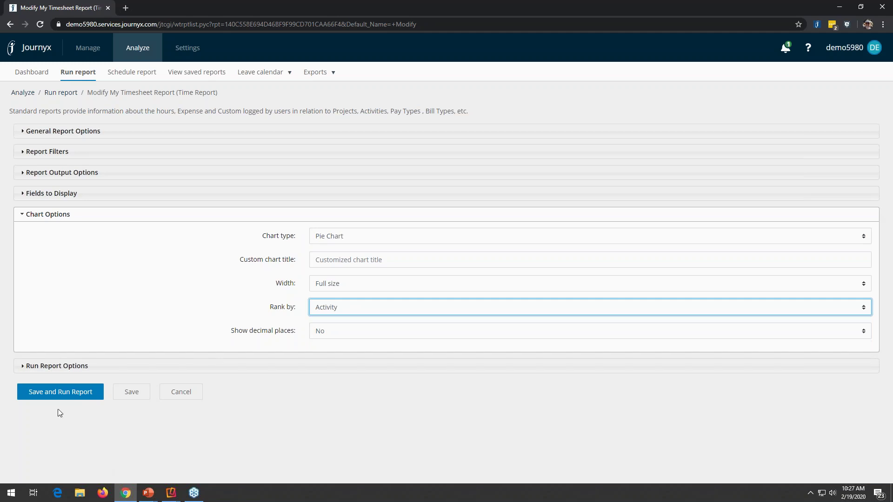
Save the modified report and run it for the date range 01/01/2020 to 01/31/2020
click(69, 396)
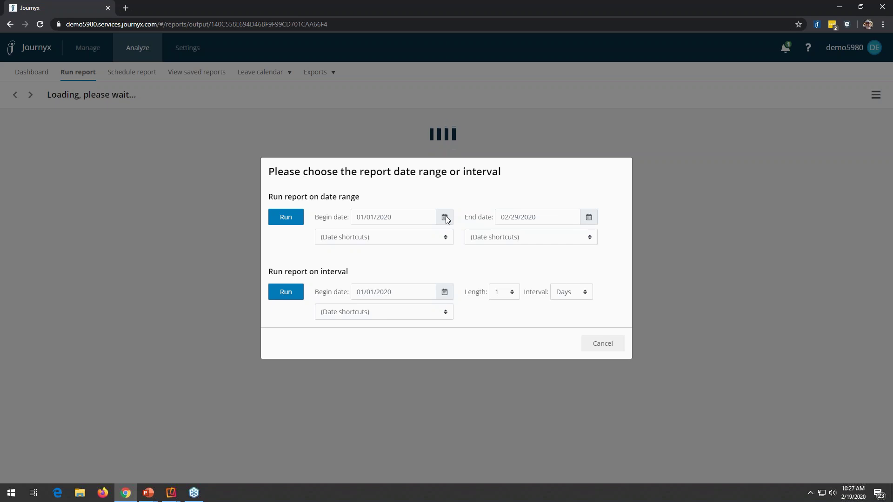
click(589, 218)
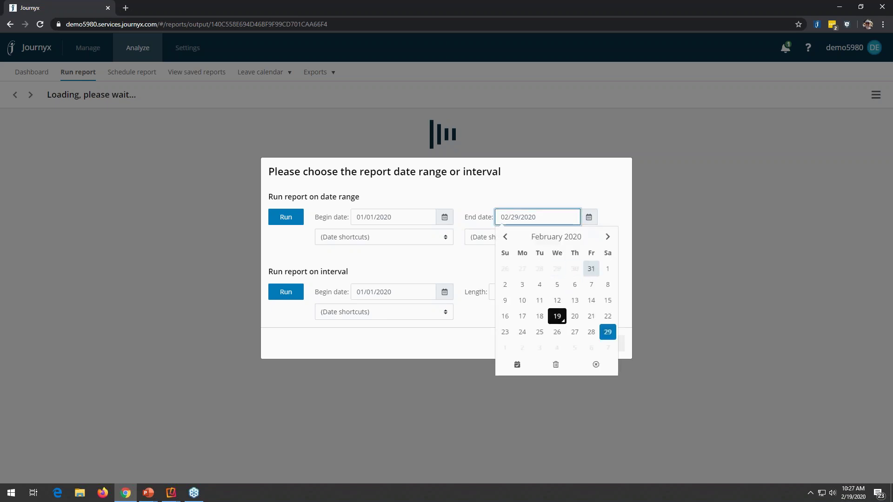
click(591, 269)
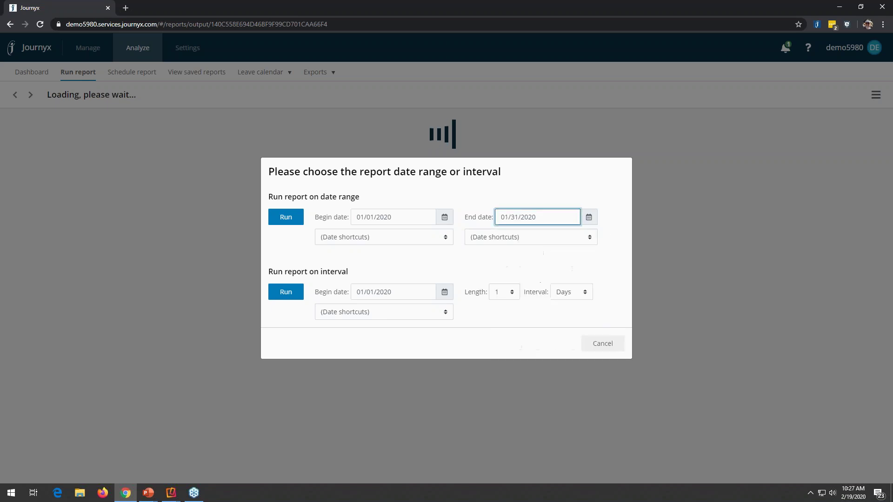
click(287, 220)
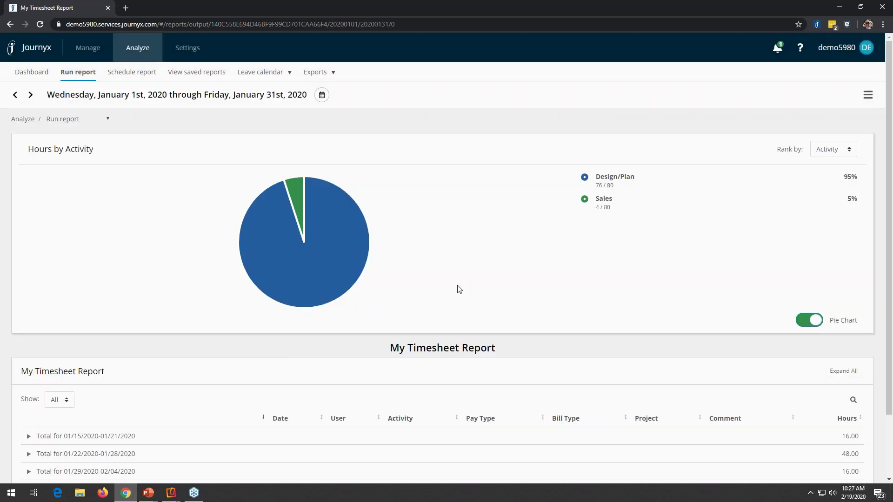
Examine the Hours by Activity pie chart and expand all report rows to review the weekly and user subtotals with their time entries
mouse_move(316, 222)
mouse_move(296, 200)
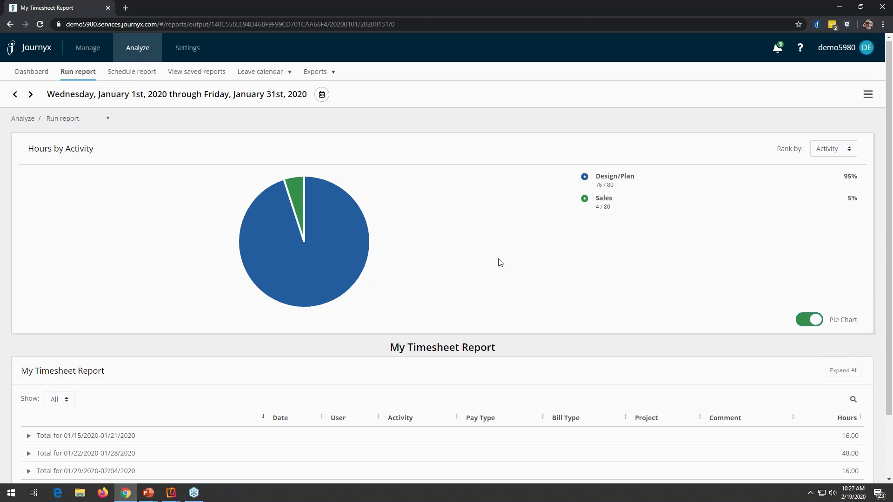
scroll(500, 263, down, 2)
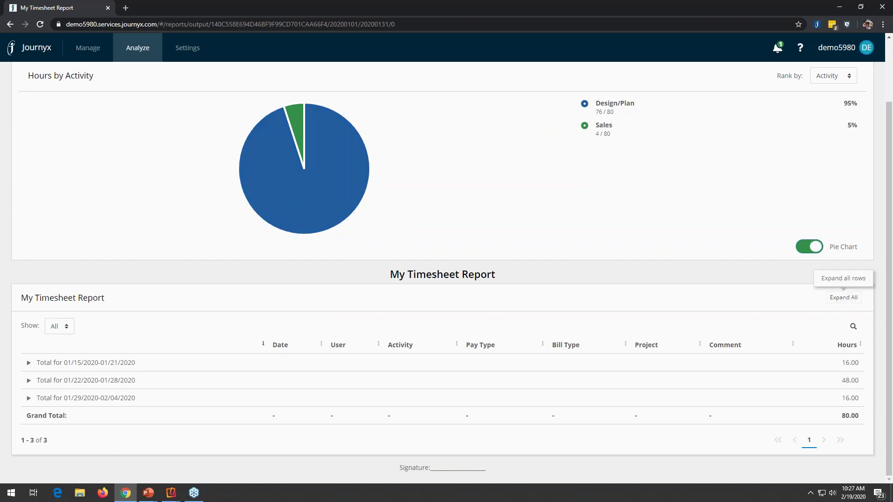
click(846, 300)
scroll(579, 296, down, 5)
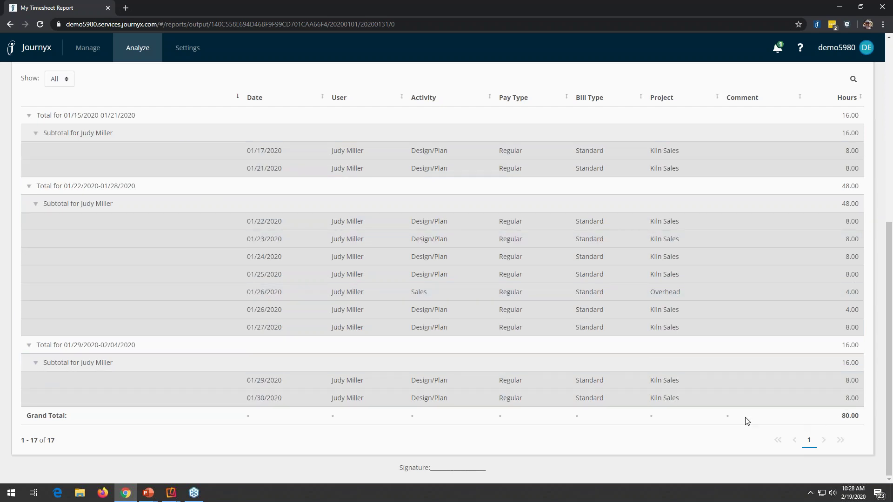
scroll(745, 417, up, 7)
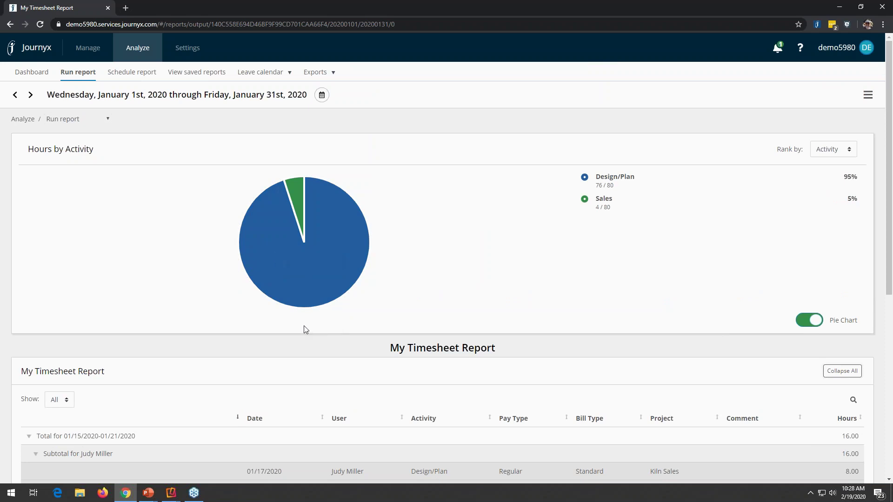
scroll(302, 326, down, 2)
scroll(291, 322, down, 3)
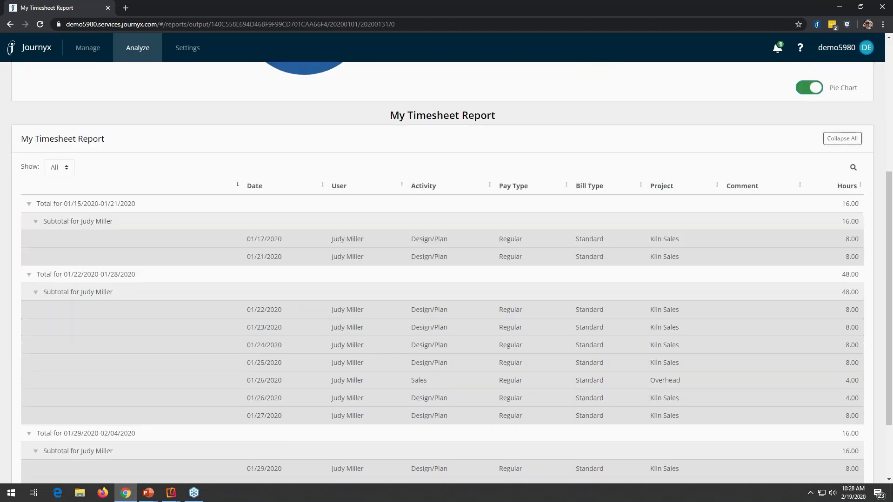